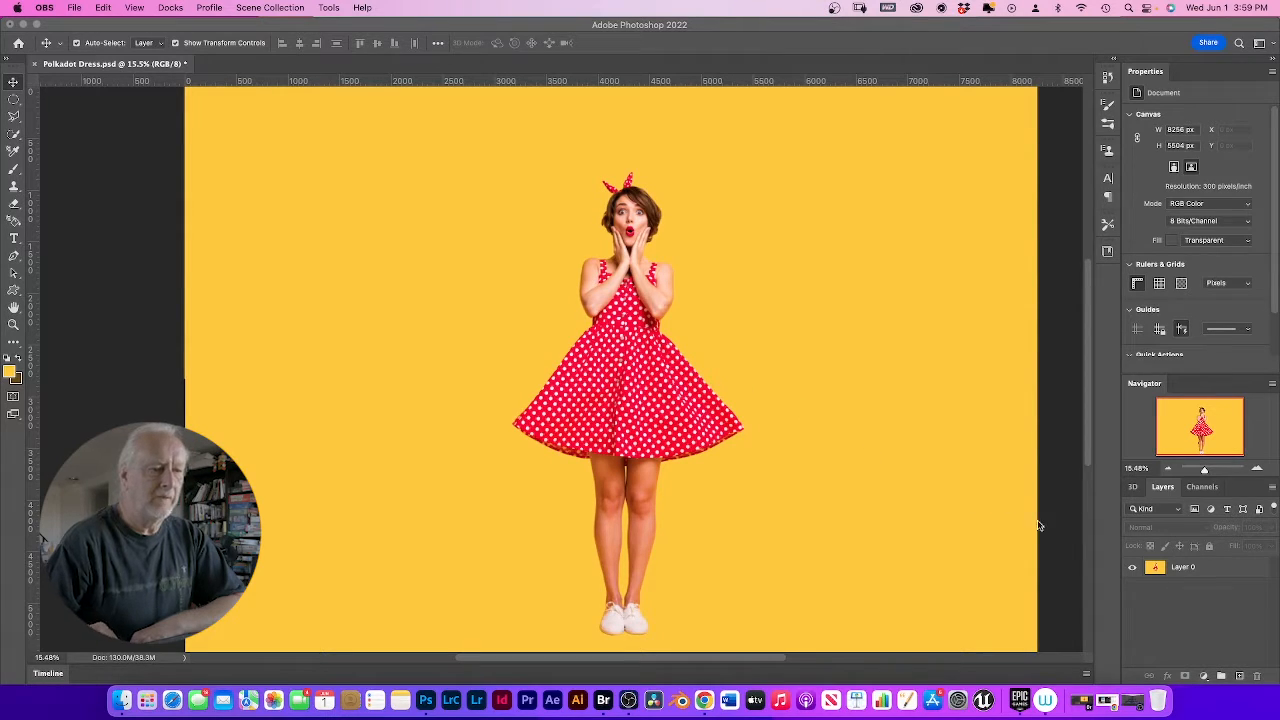
# - Duplicate Layer 0 in the layer stack
pyautogui.moveTo(1158, 570); pyautogui.dragTo(1241, 678)
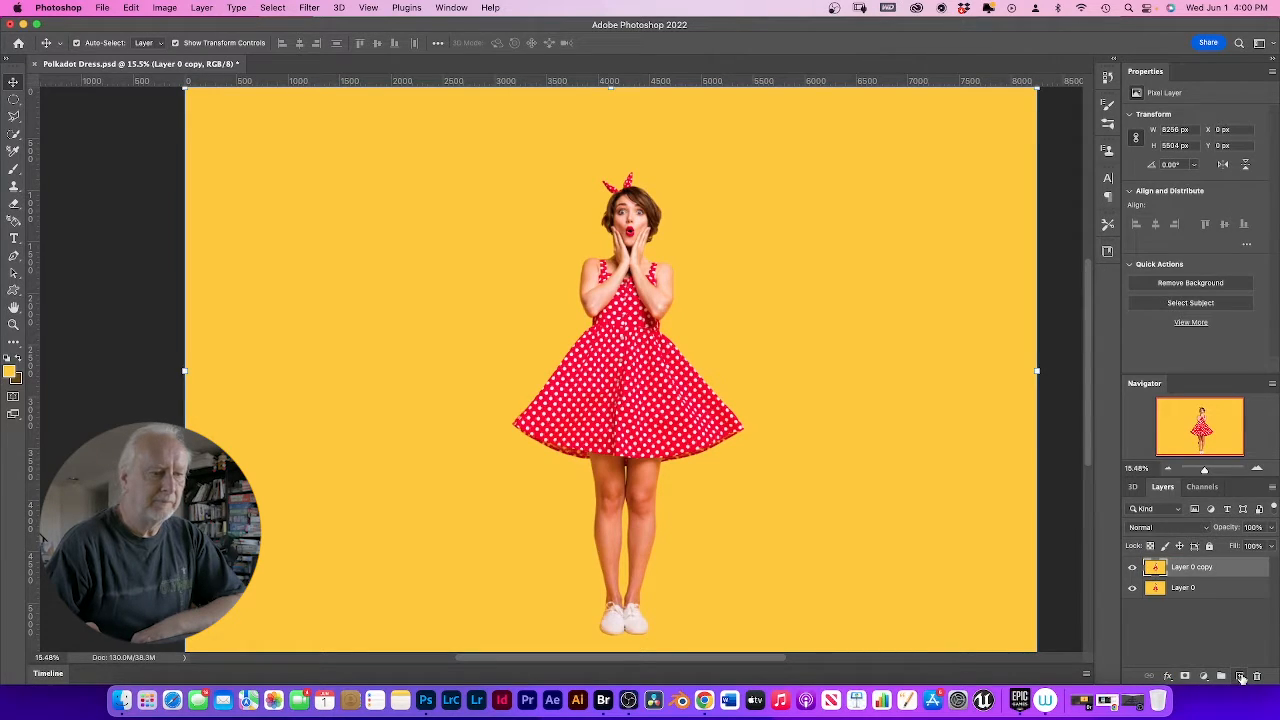
pyautogui.rightClick(1231, 569)
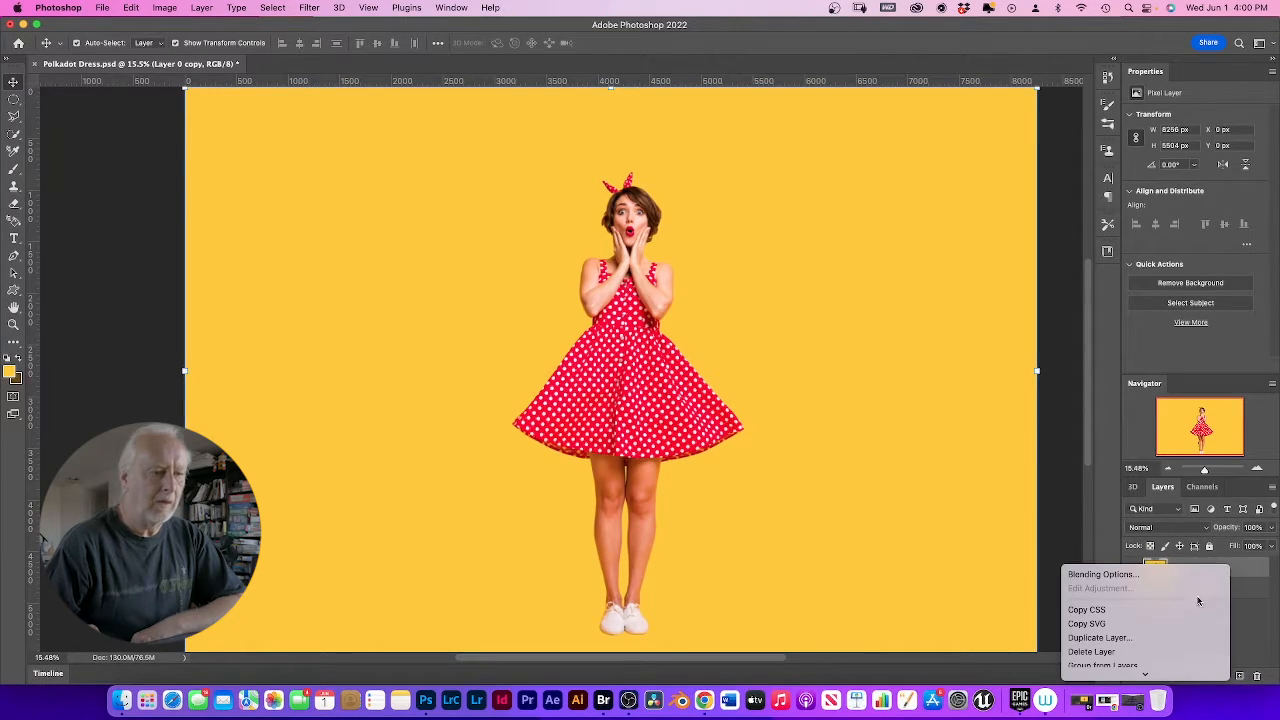
pyautogui.scroll(-3, 1101, 600)
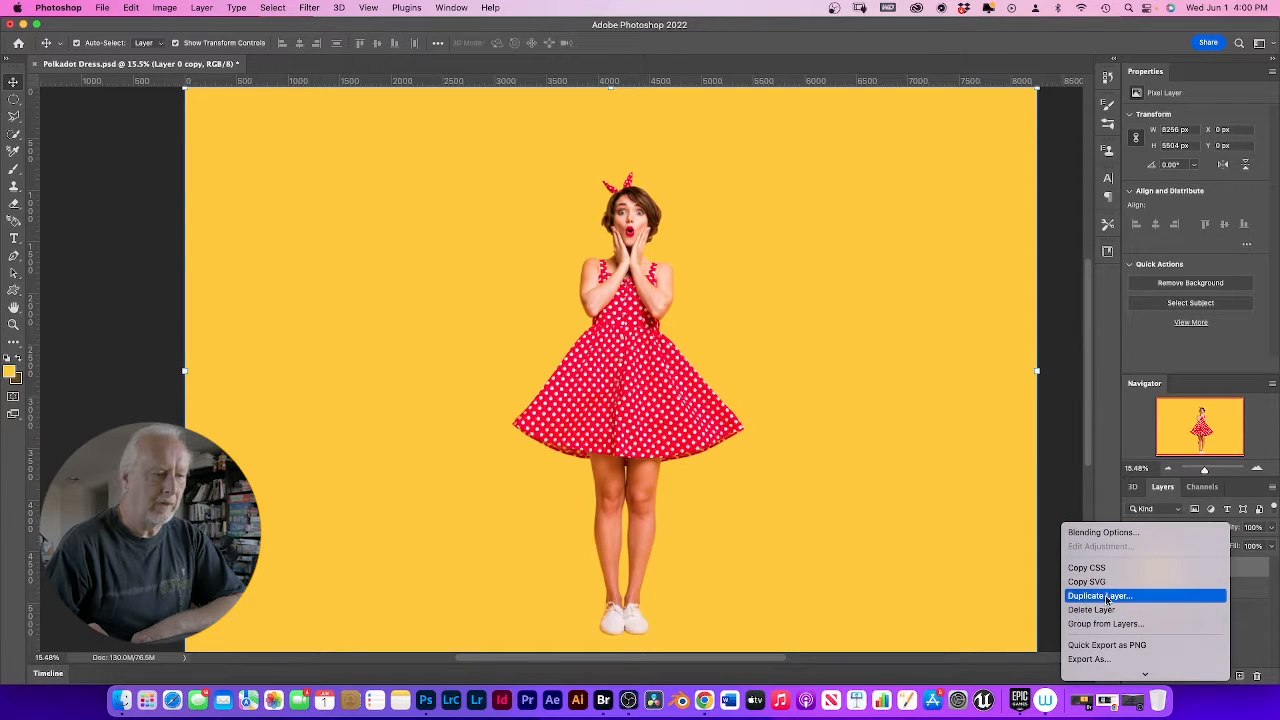
pyautogui.click(1258, 621)
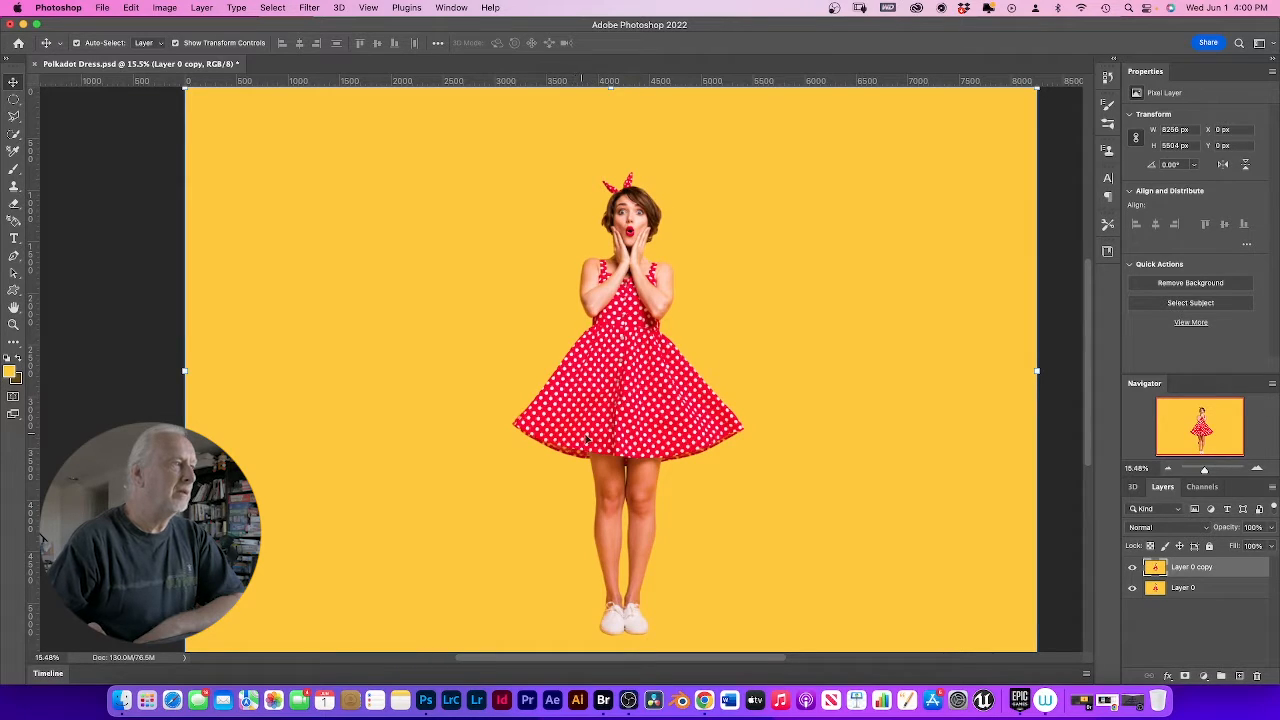
# - Activate the Quick Selection tool for working on the duplicated layer
pyautogui.click(15, 135)
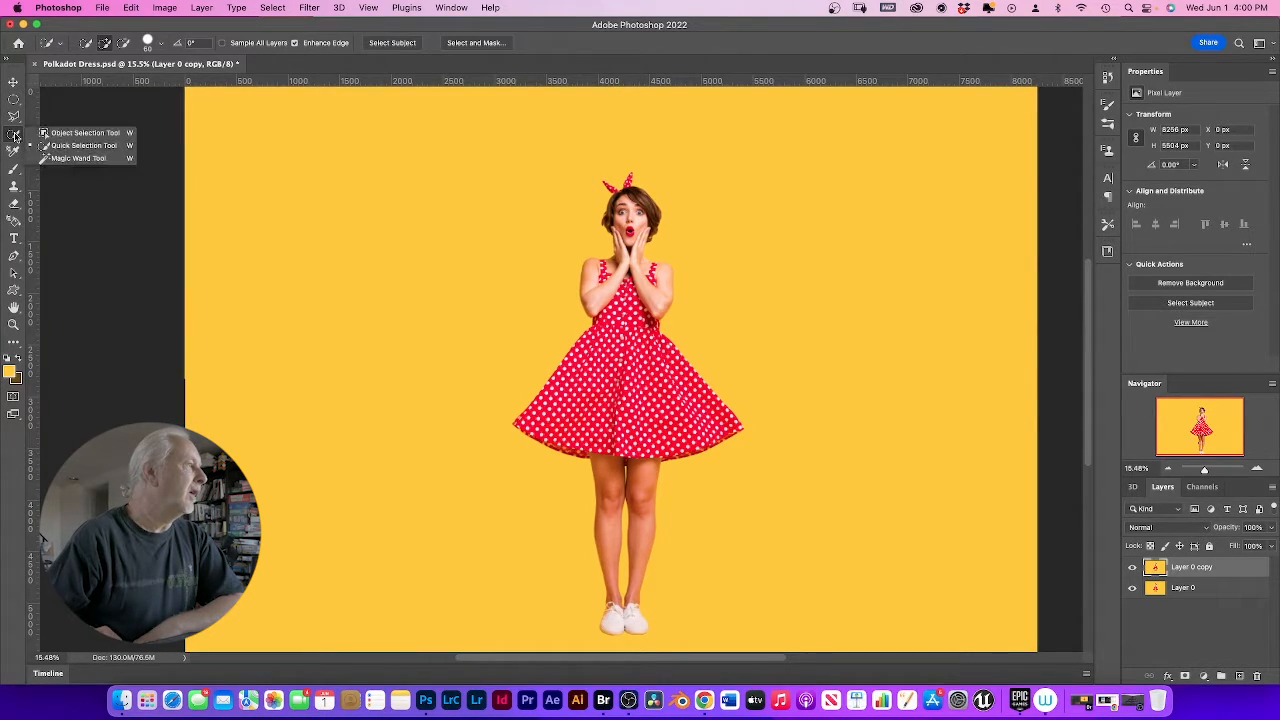
pyautogui.click(121, 137)
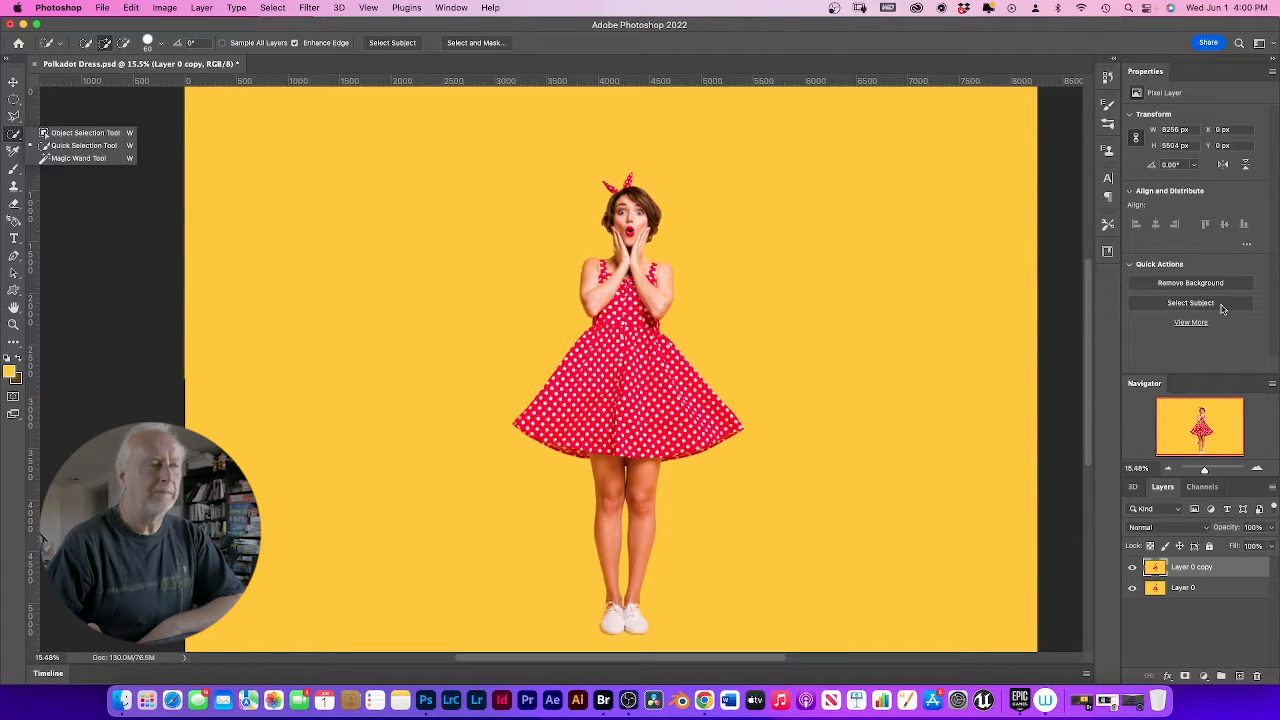
pyautogui.click(451, 8)
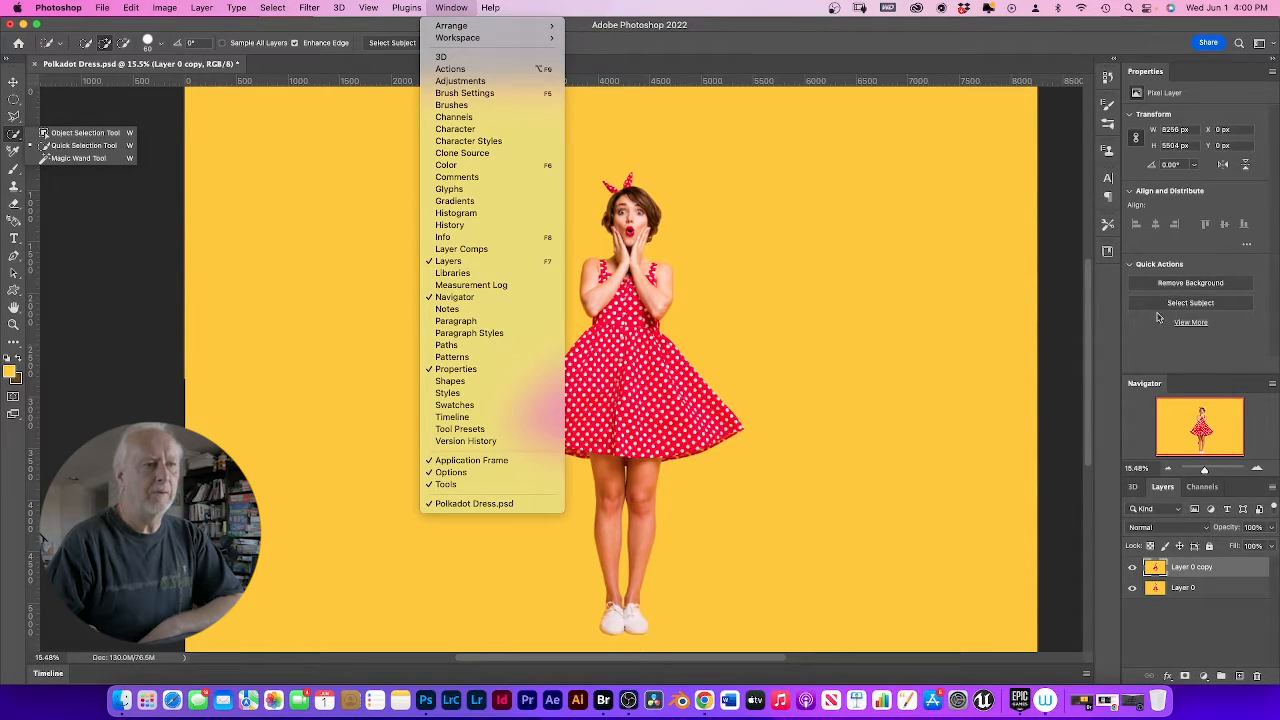
# - Browse the full list of available quick actions, closing the Discover window and the blank Untitled-1 document when done
pyautogui.click(1190, 323)
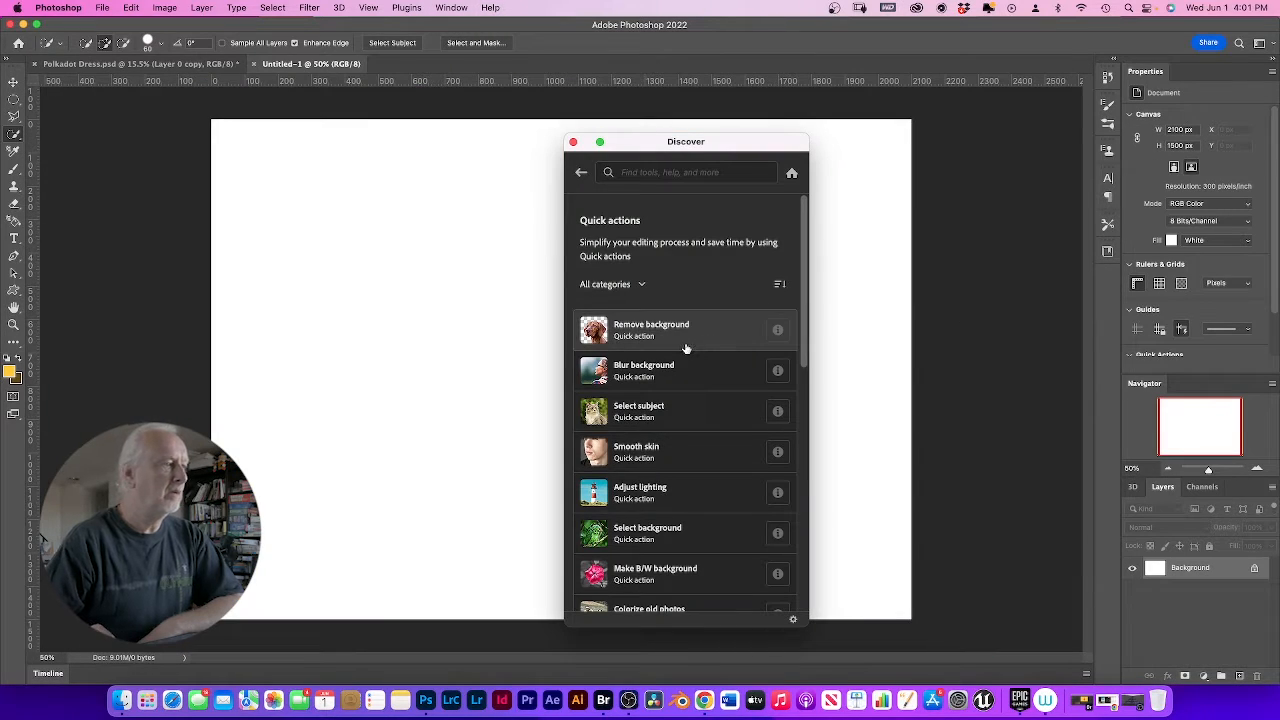
pyautogui.scroll(-5, 683, 344)
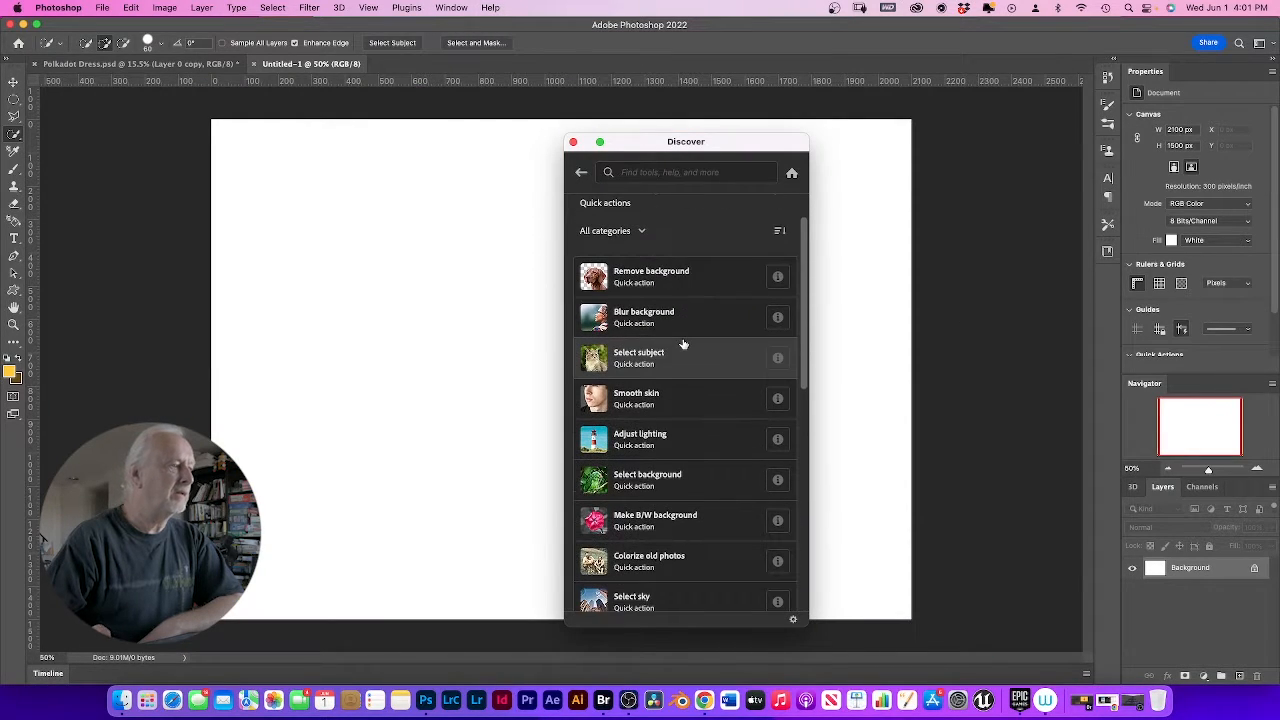
pyautogui.scroll(-4, 683, 344)
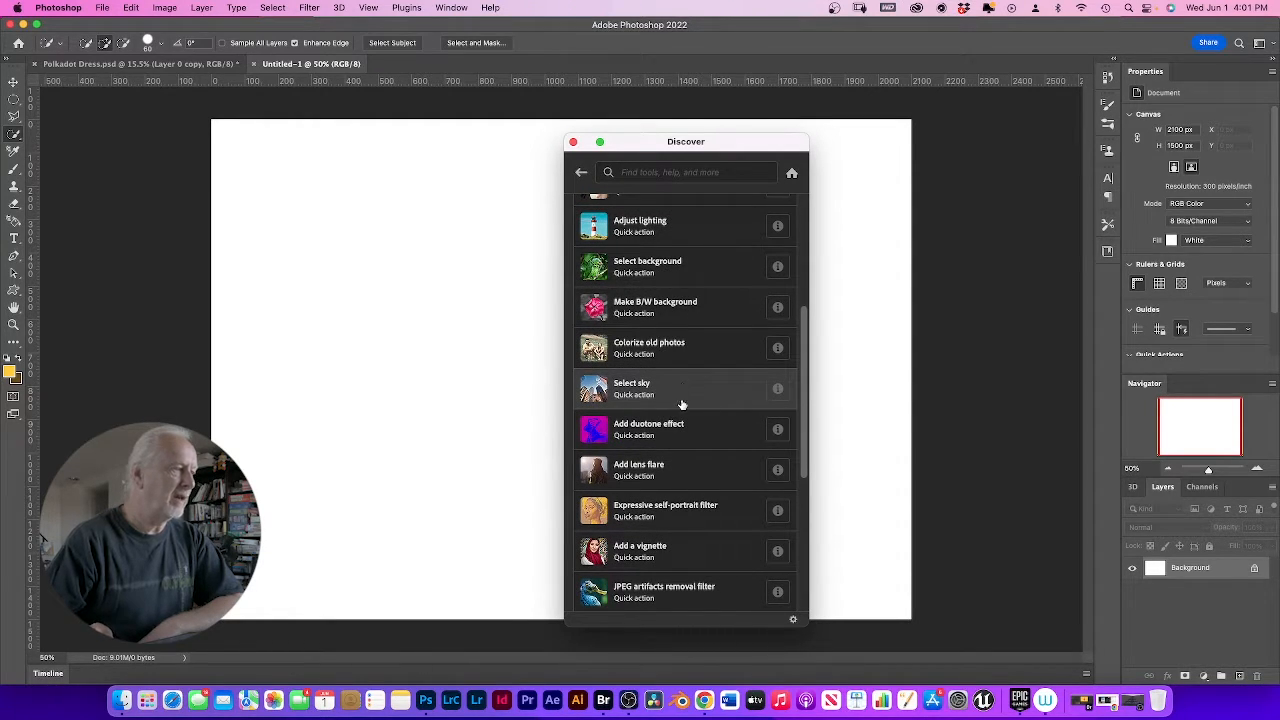
pyautogui.scroll(-3, 680, 405)
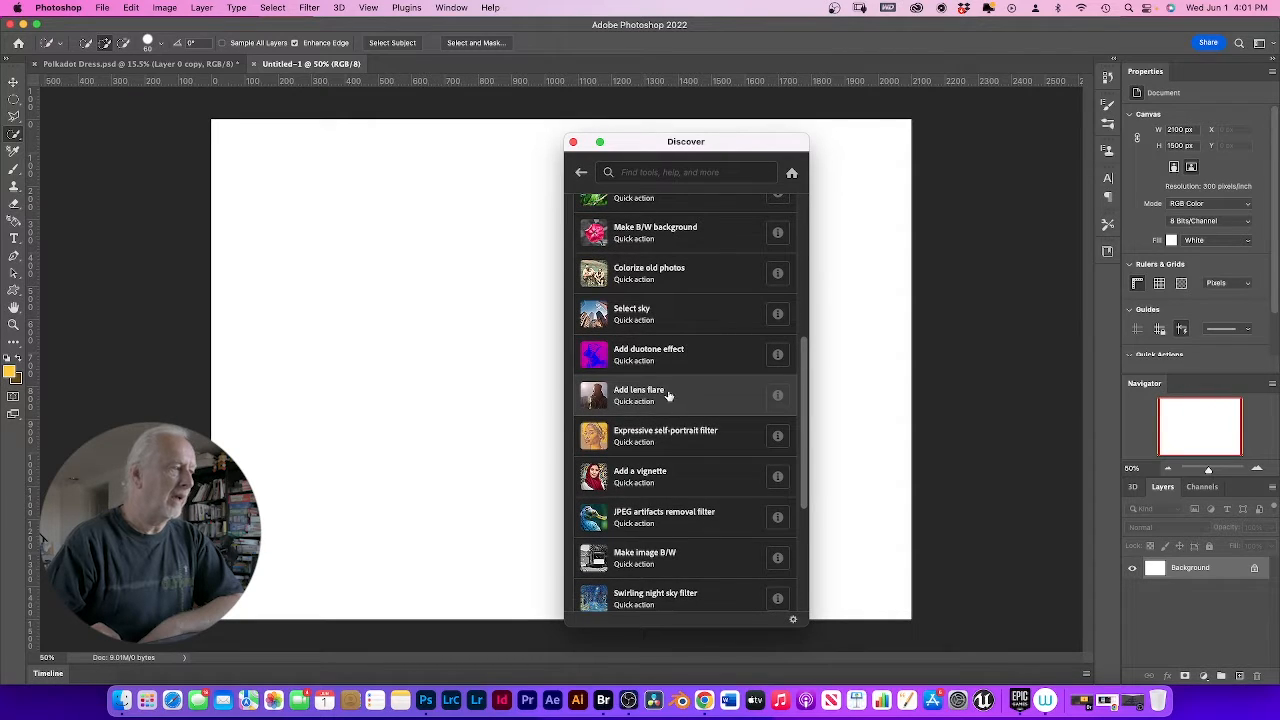
pyautogui.scroll(-8, 679, 399)
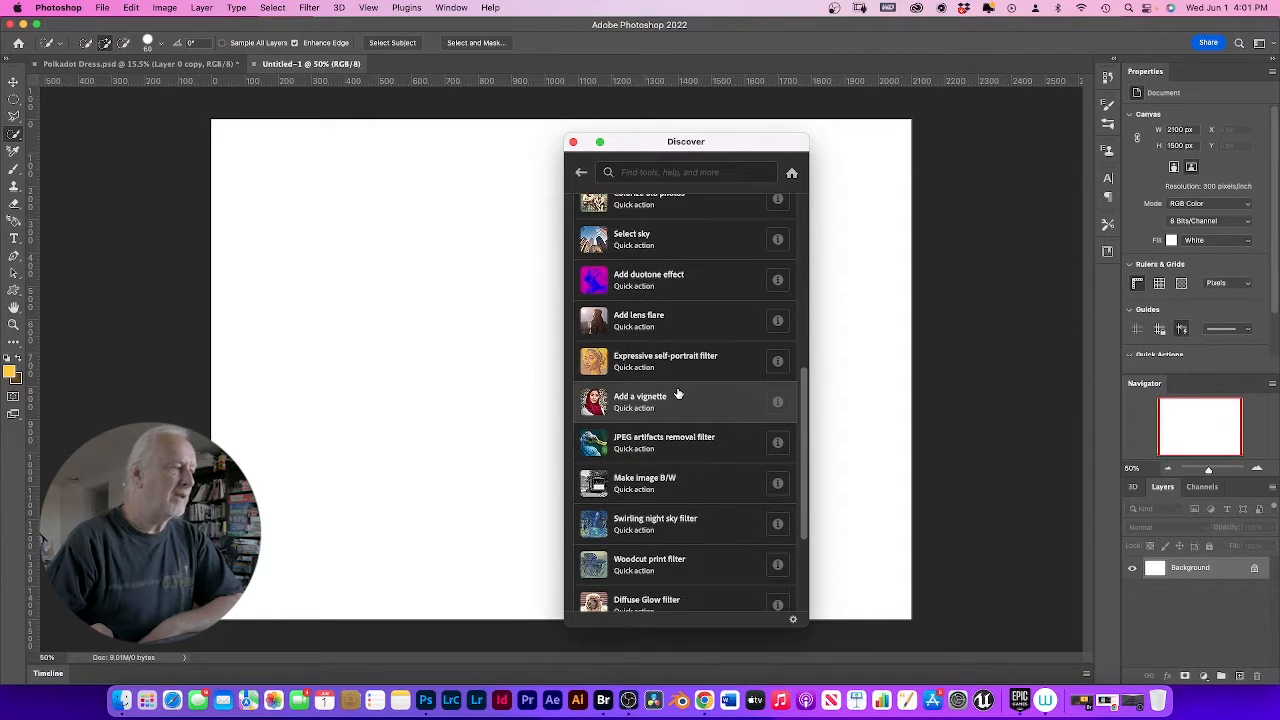
pyautogui.scroll(4, 679, 393)
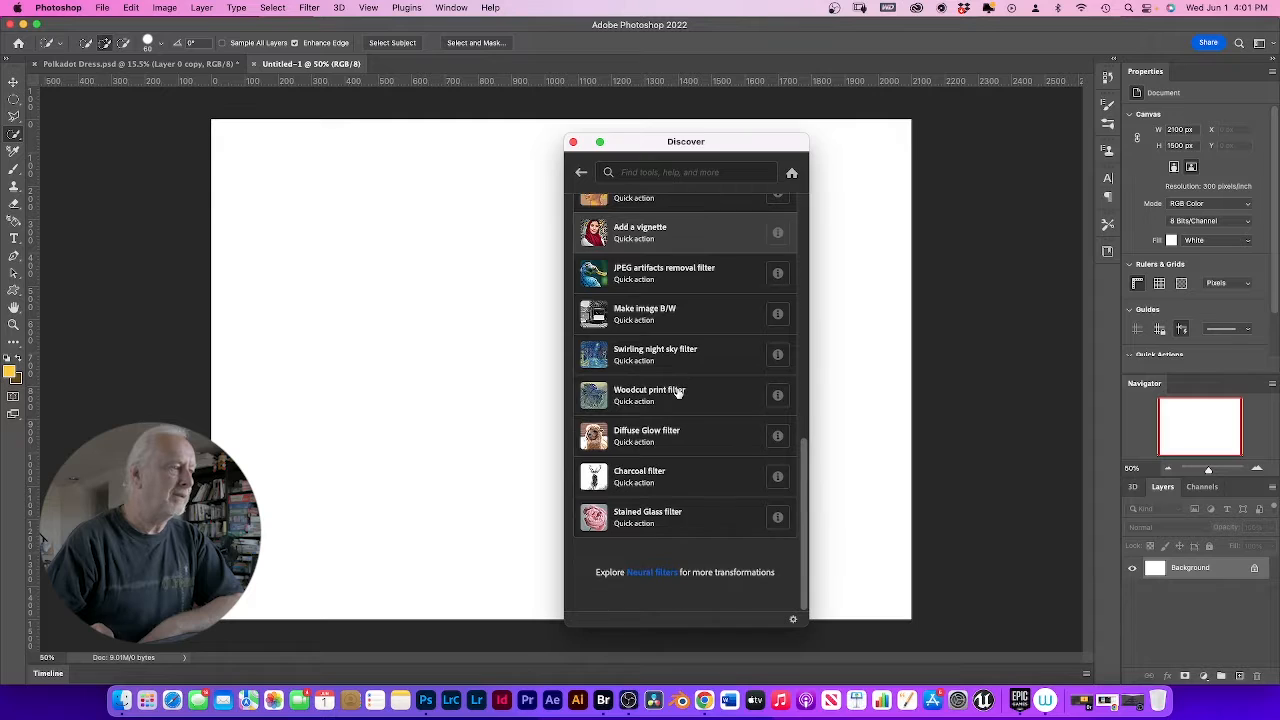
pyautogui.scroll(12, 679, 393)
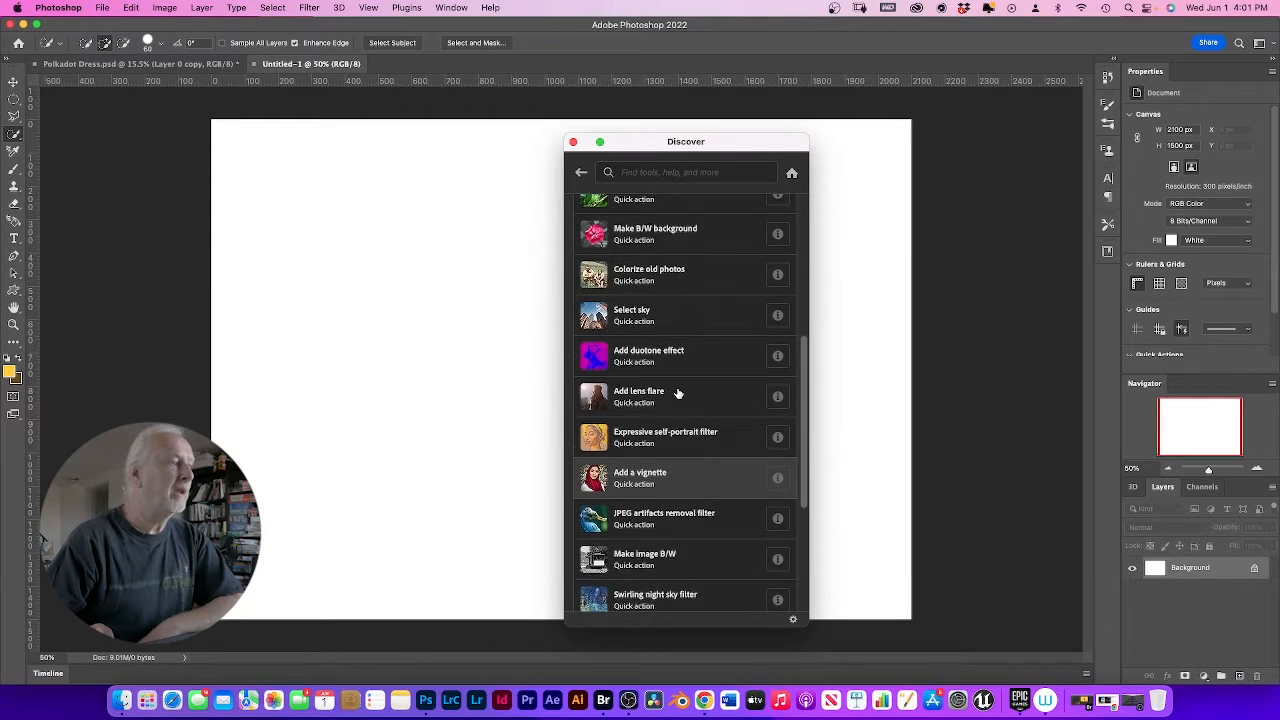
pyautogui.scroll(6, 679, 393)
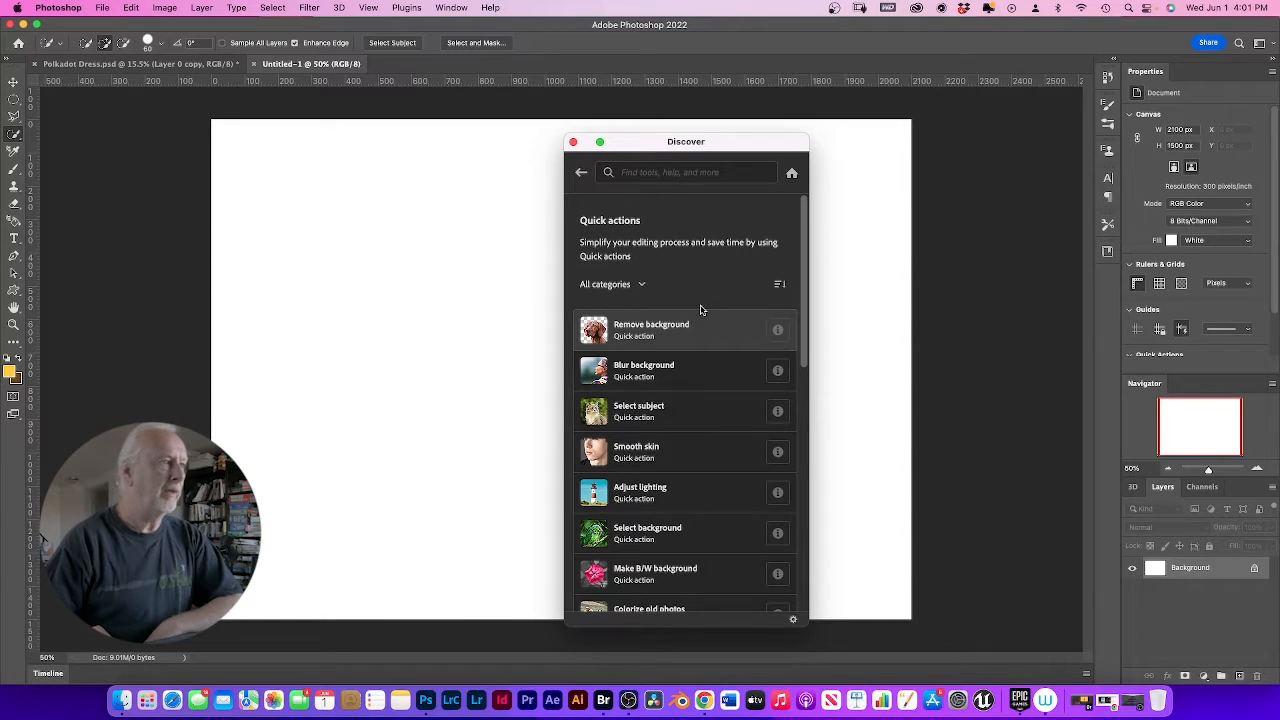
pyautogui.click(573, 143)
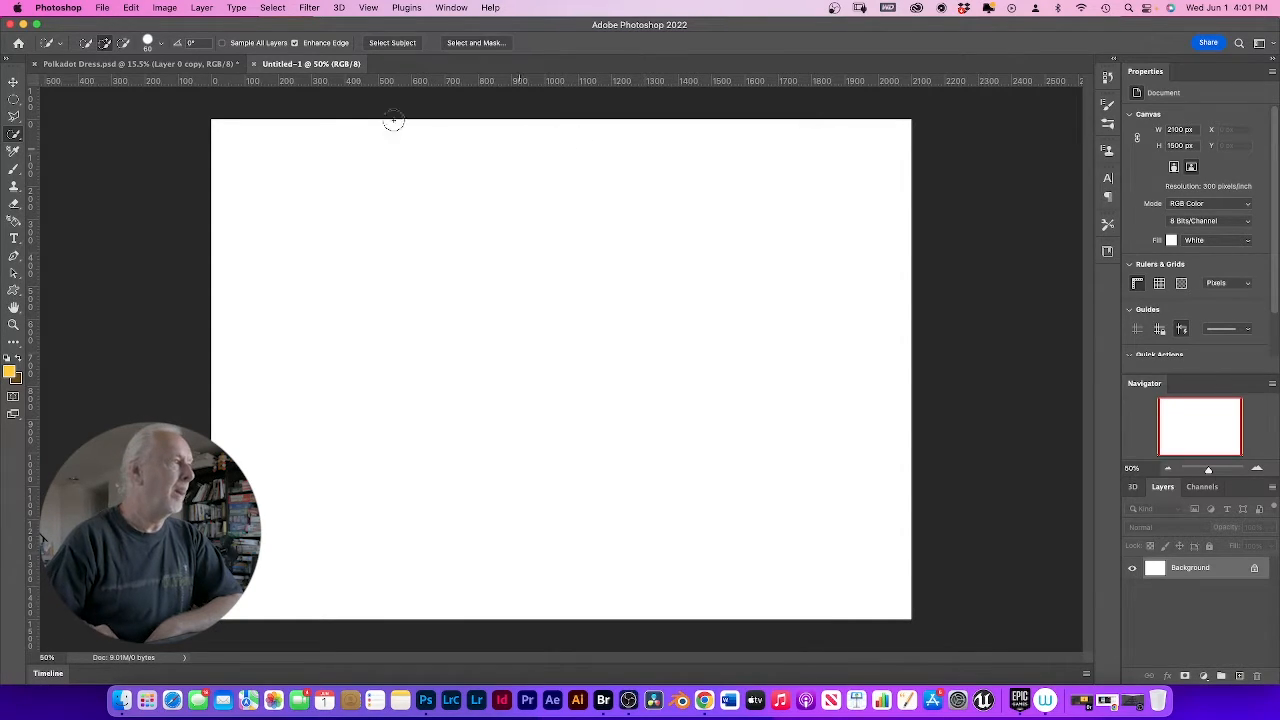
pyautogui.click(255, 64)
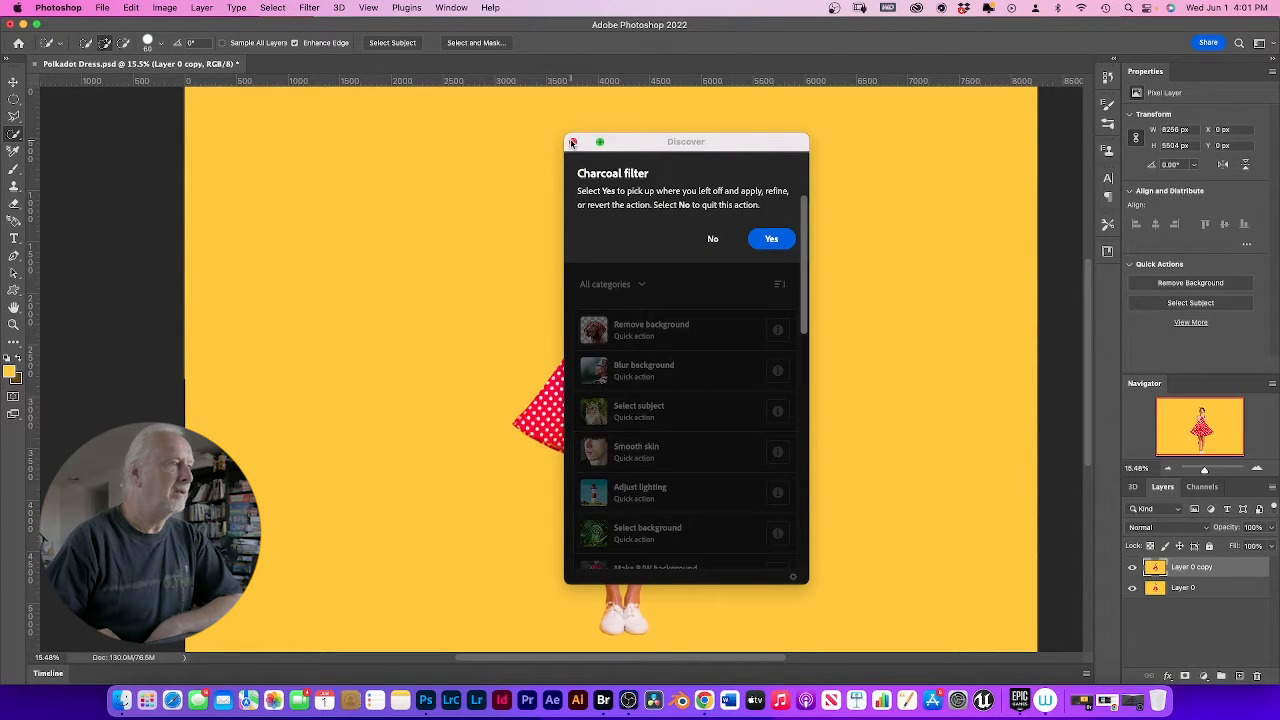
pyautogui.click(574, 143)
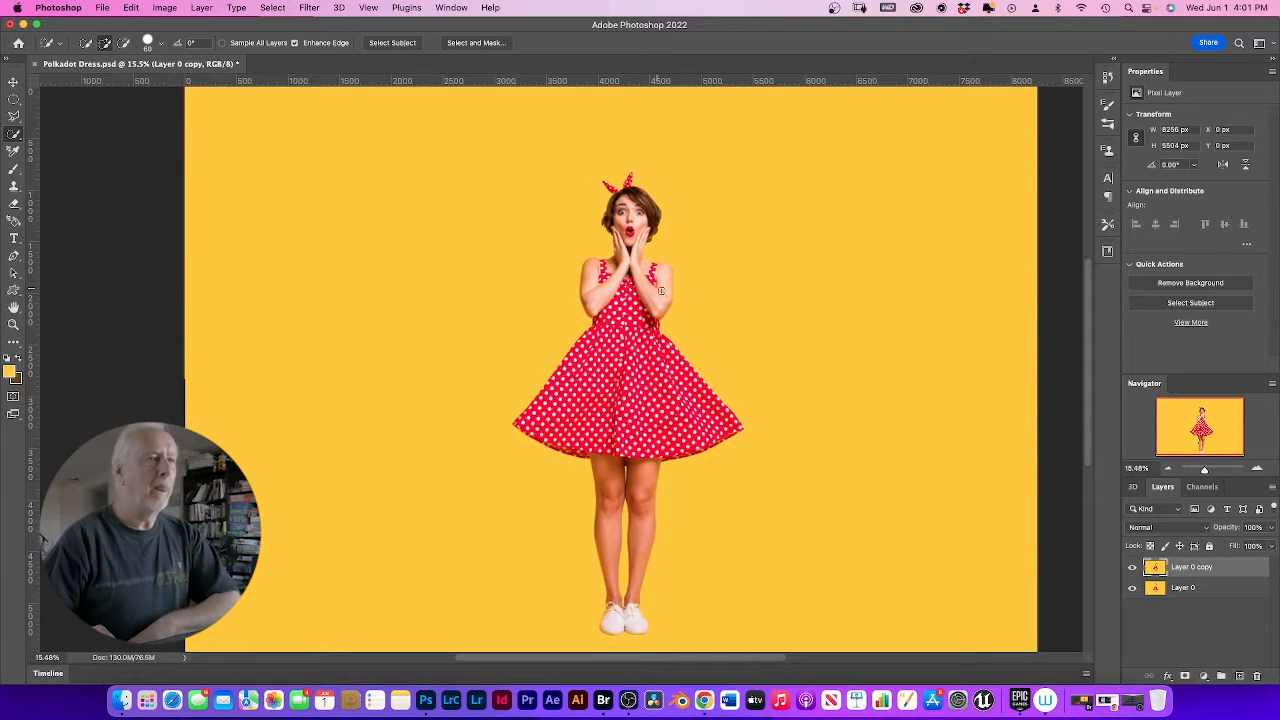
# - Select the woman with Select Subject and subtract the area around the tip of her headband bow from the selection
pyautogui.click(1181, 304)
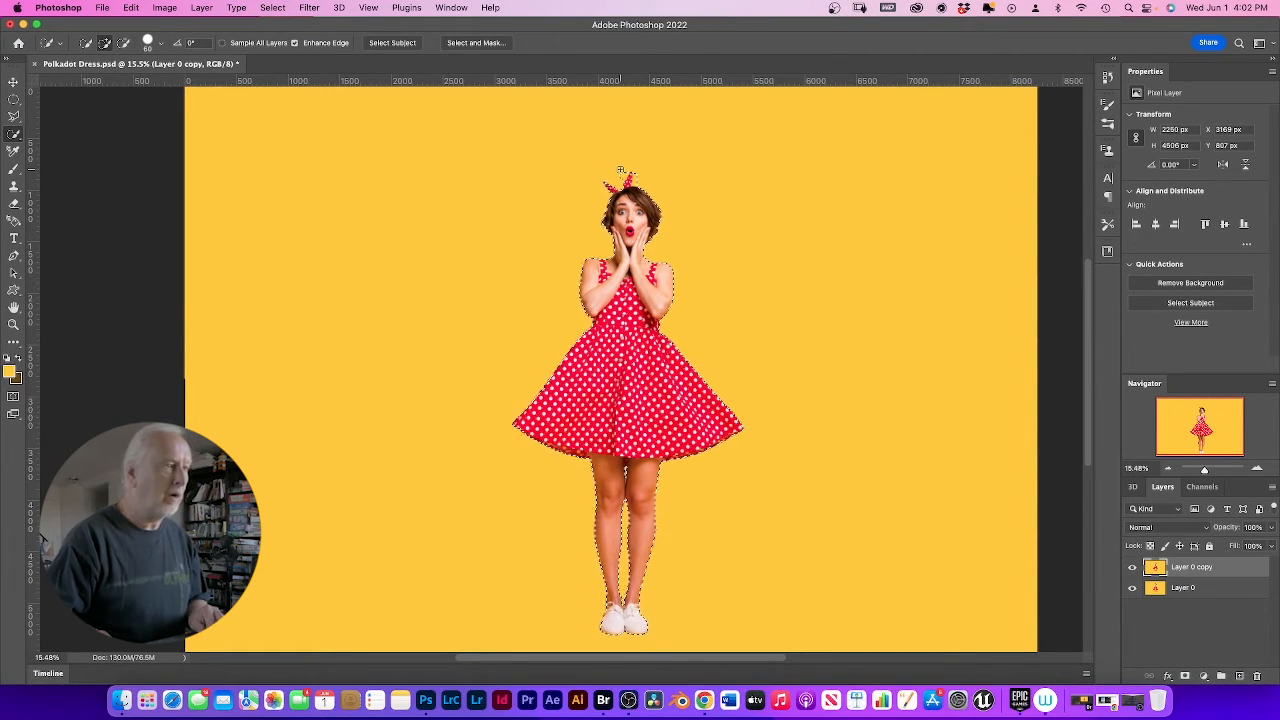
pyautogui.press('alt')
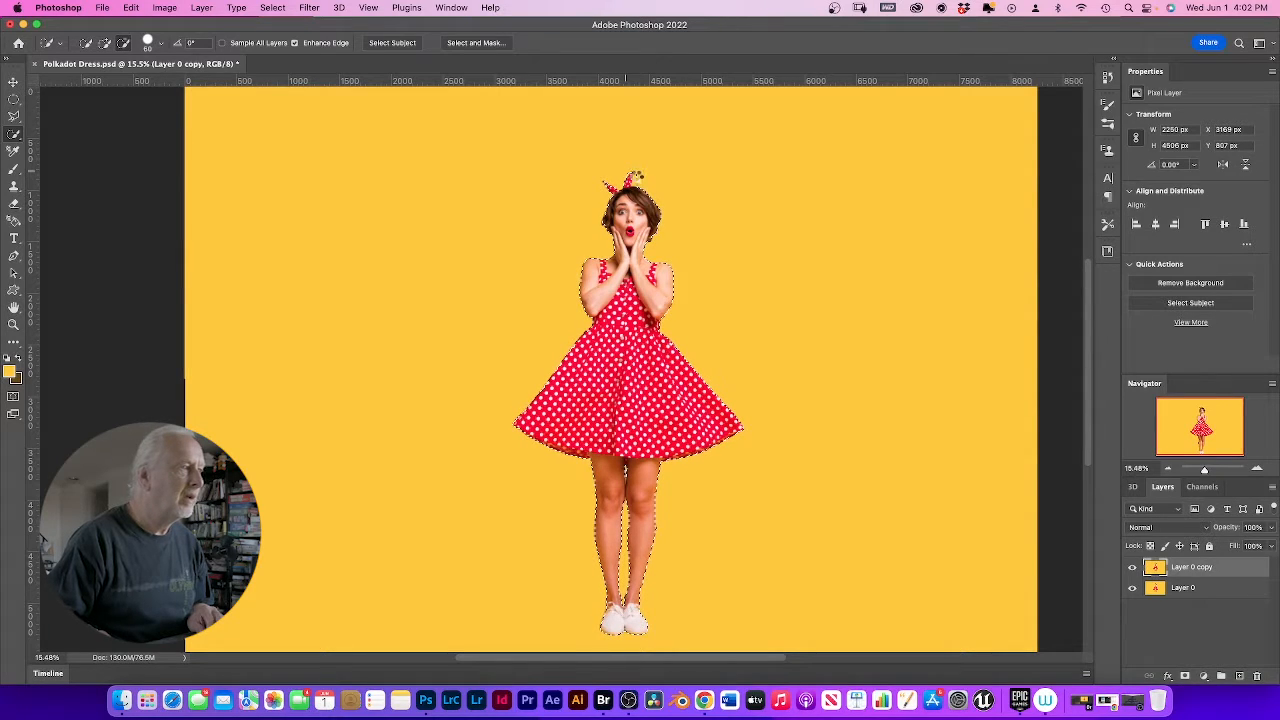
pyautogui.keyDown('alt'); pyautogui.click(638, 176); pyautogui.keyUp('alt')
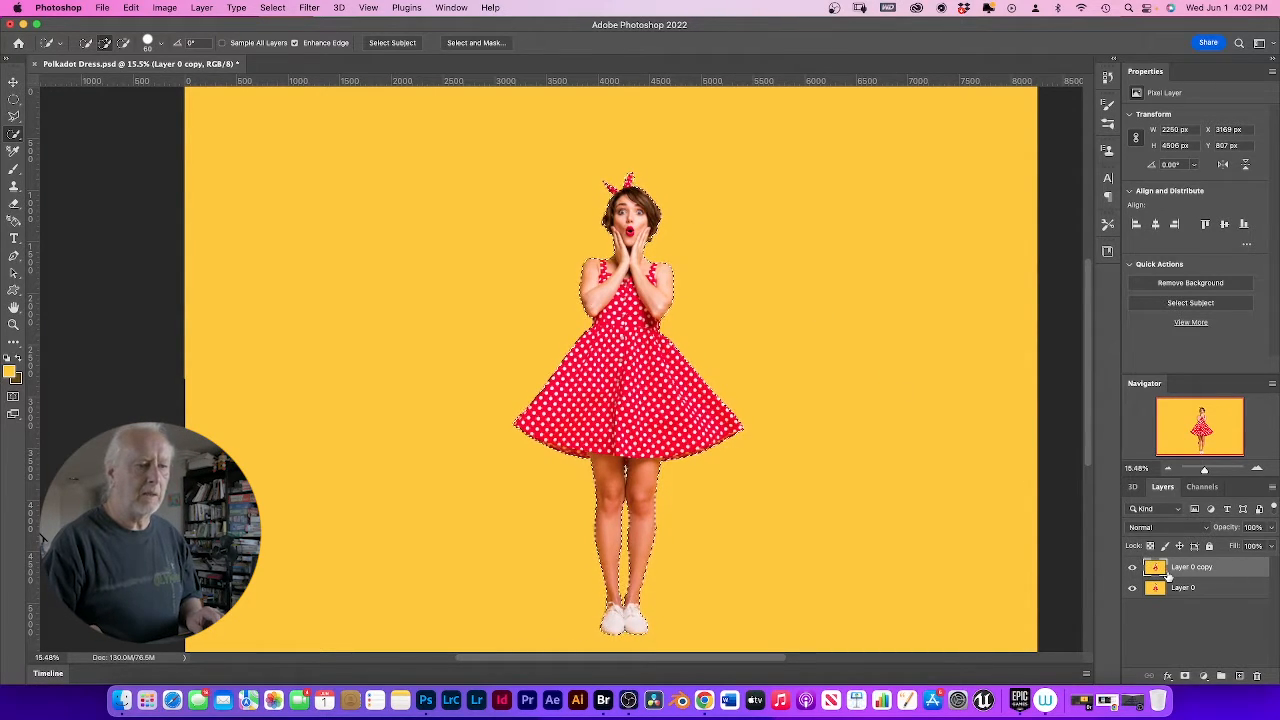
# - Refine the selection in Select and Mask with Smooth set to 23 and output it to a new layer
pyautogui.click(467, 43)
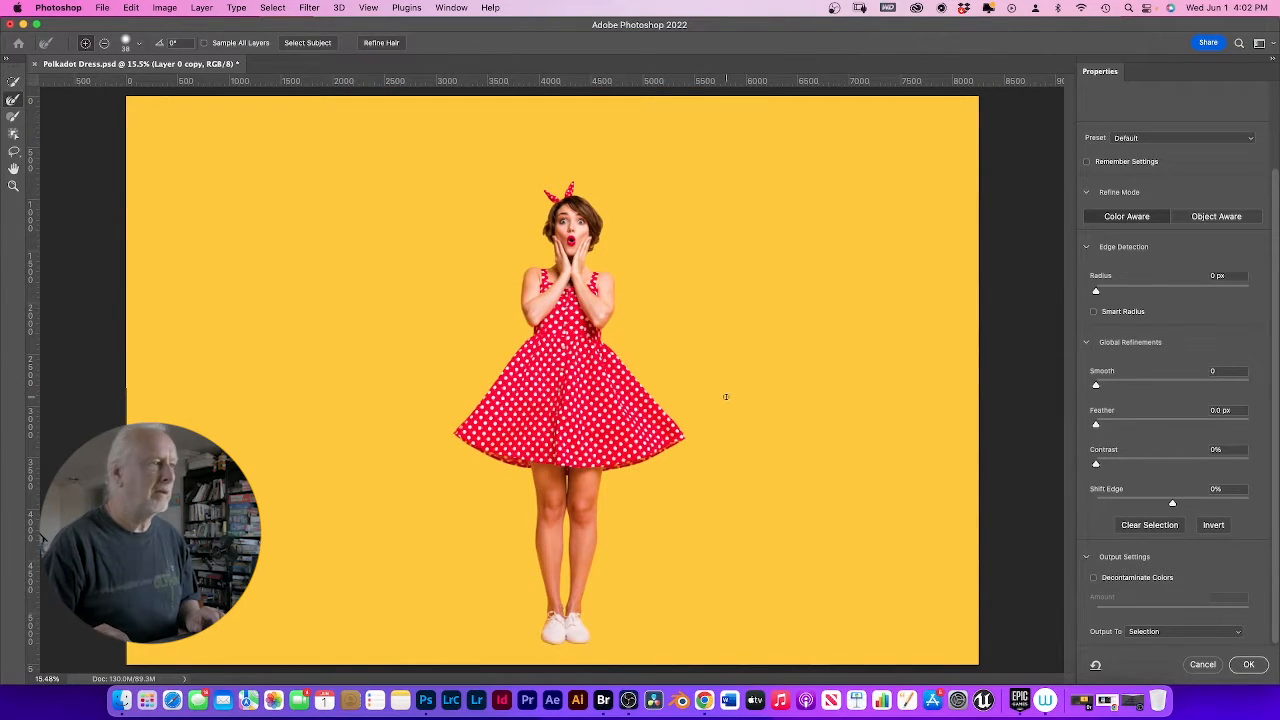
pyautogui.click(1123, 385)
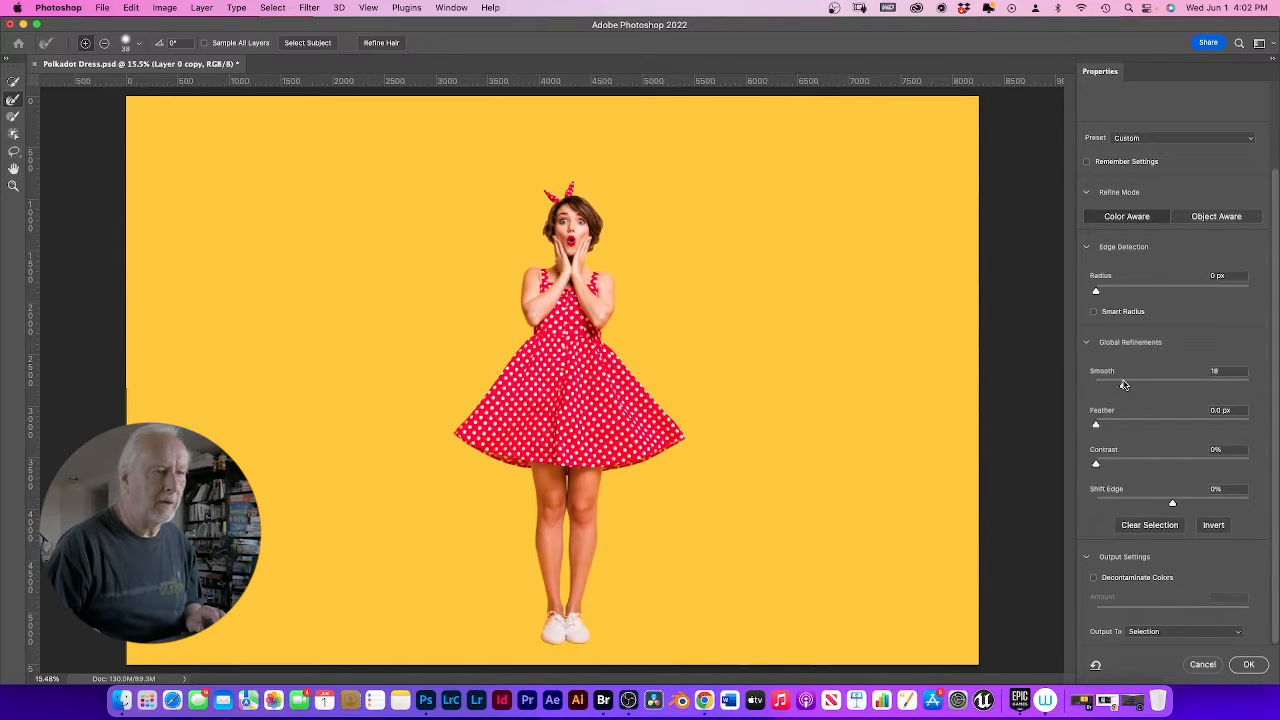
pyautogui.click(1235, 637)
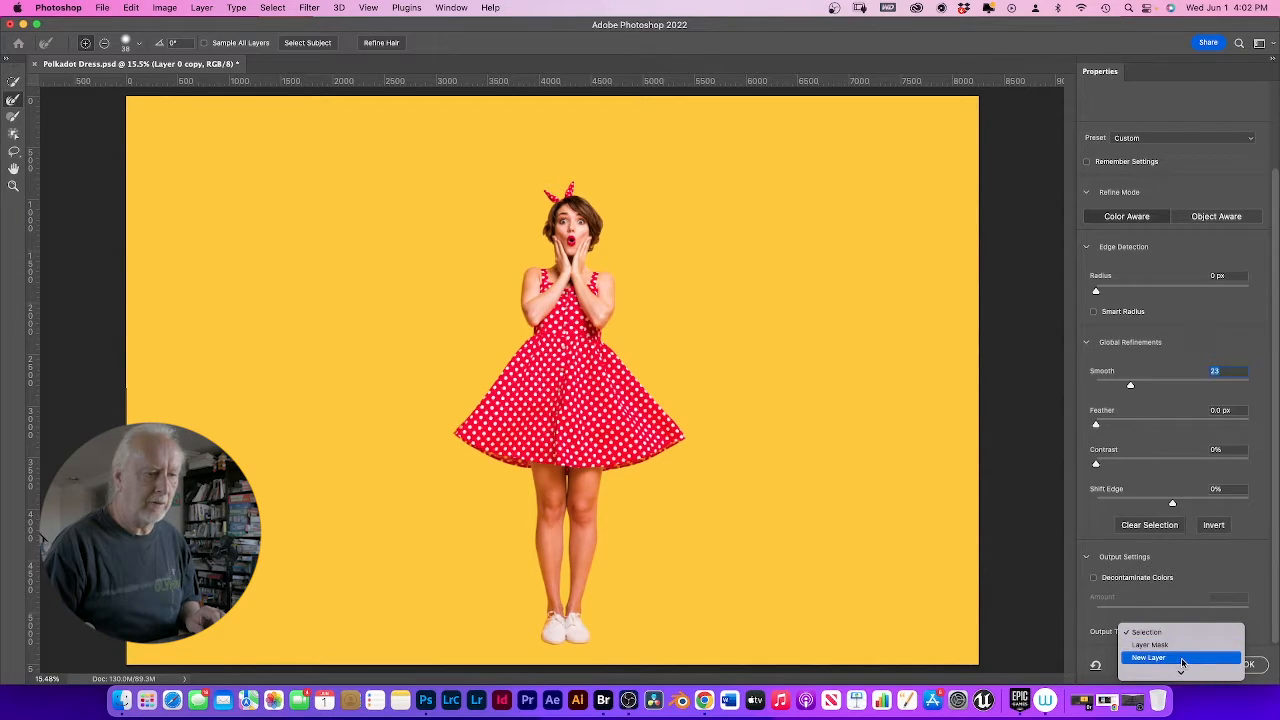
pyautogui.click(1182, 658)
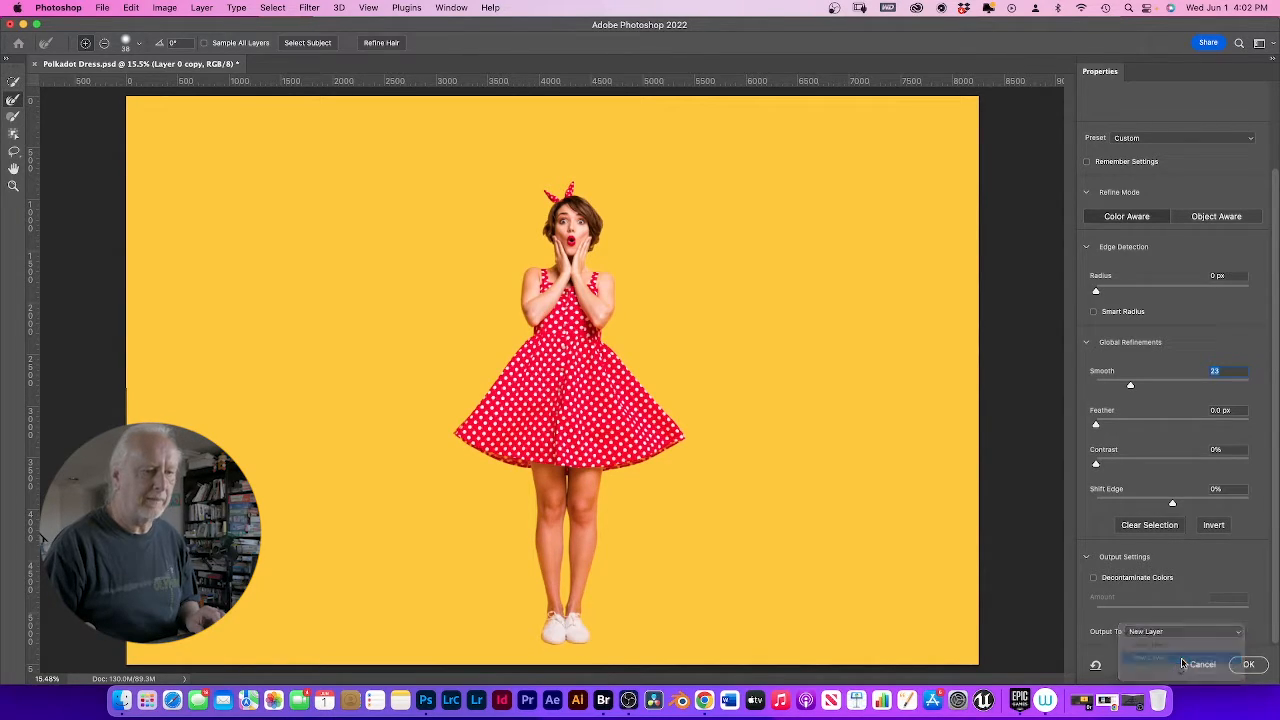
pyautogui.click(1248, 665)
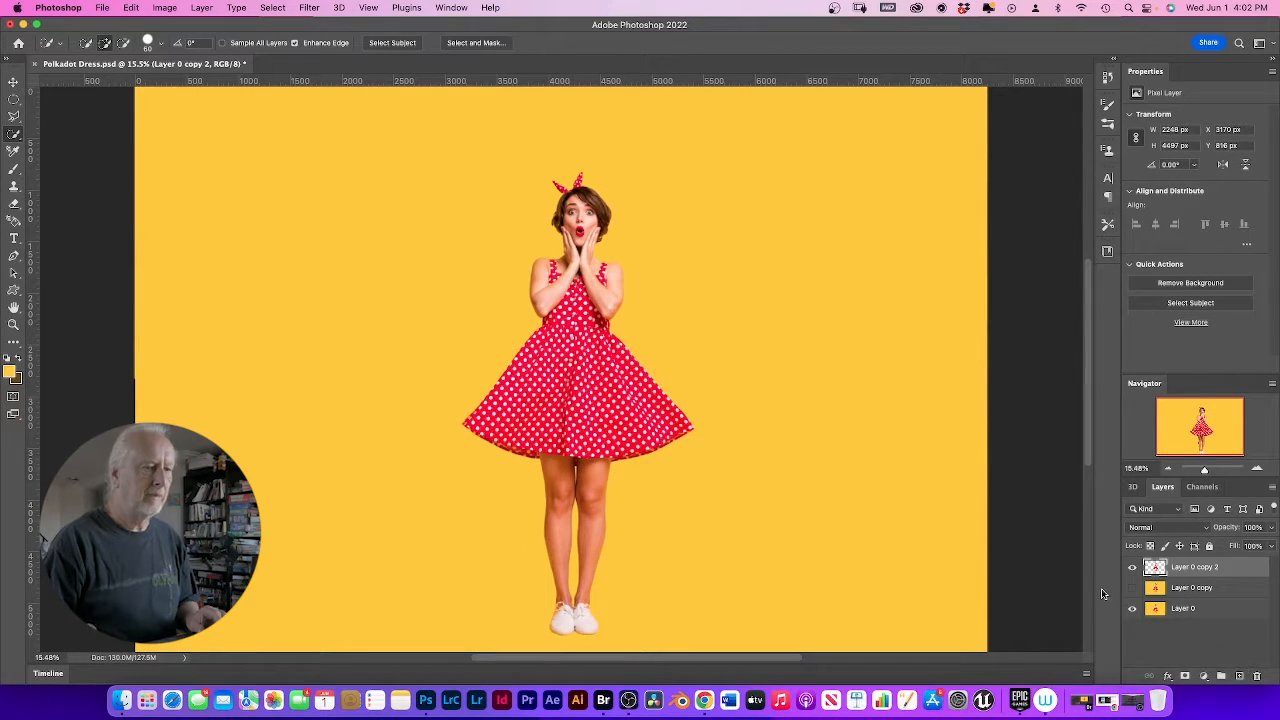
# - Hide Layer 0 and add a blank layer directly beneath the cutout of the woman
pyautogui.click(1133, 609)
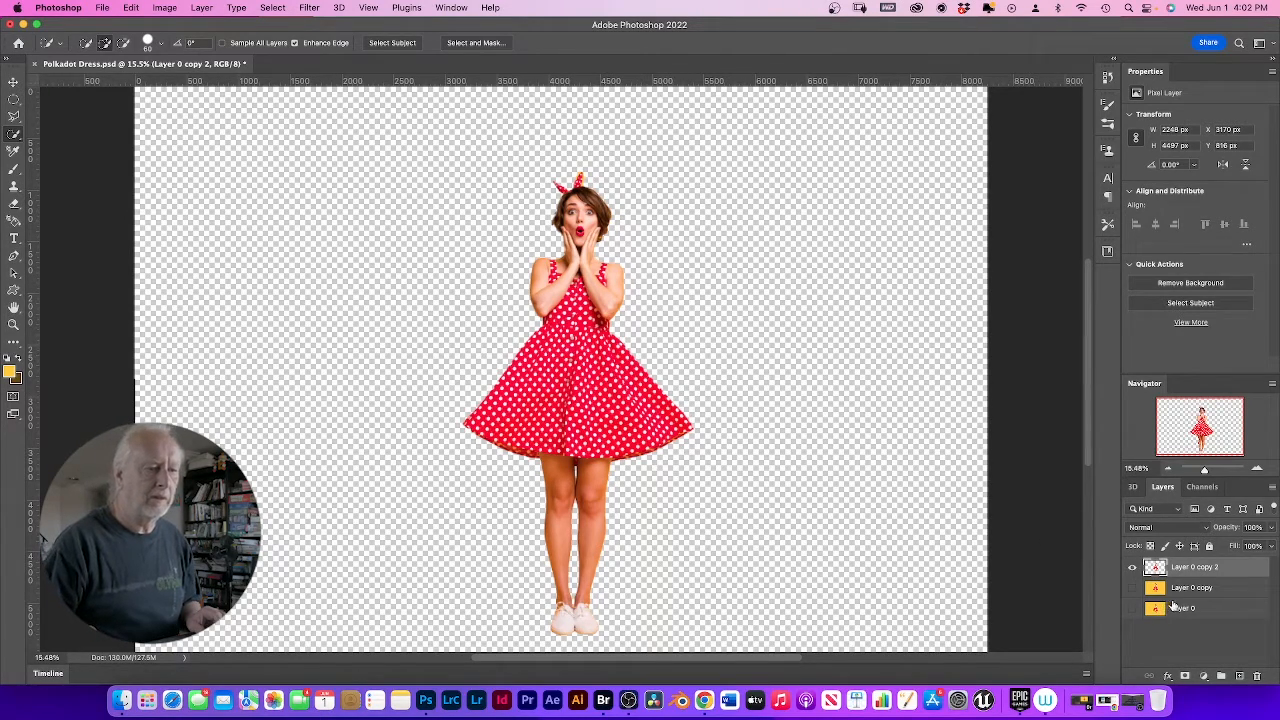
pyautogui.click(1240, 677)
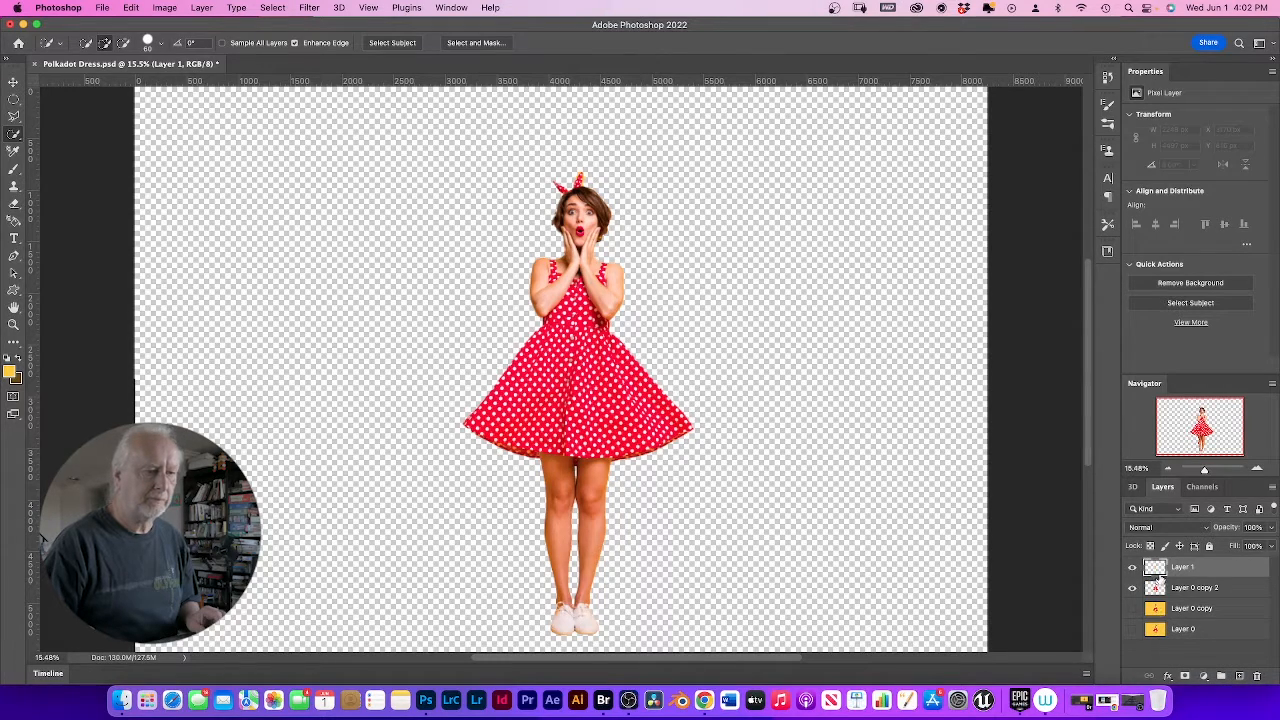
pyautogui.moveTo(1160, 572); pyautogui.dragTo(1160, 592)
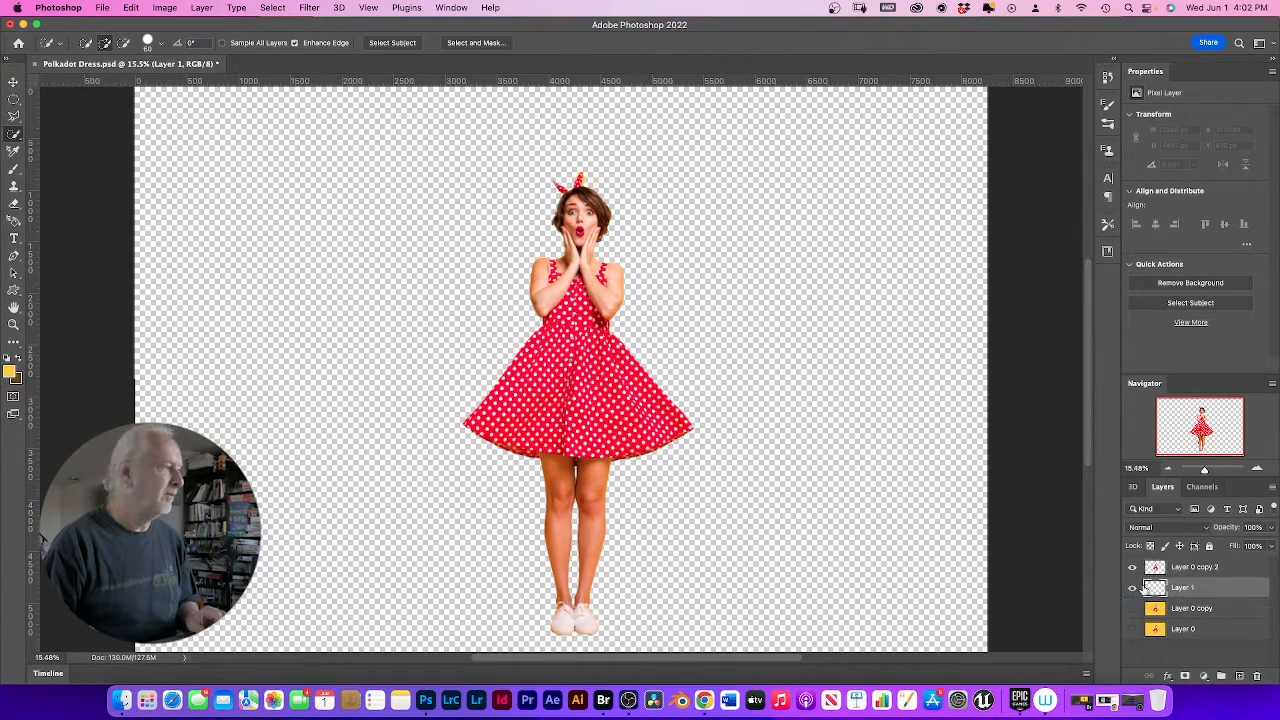
# - Fill the blank layer with the yellow foreground colour using the Paint Bucket tool
pyautogui.press('g')
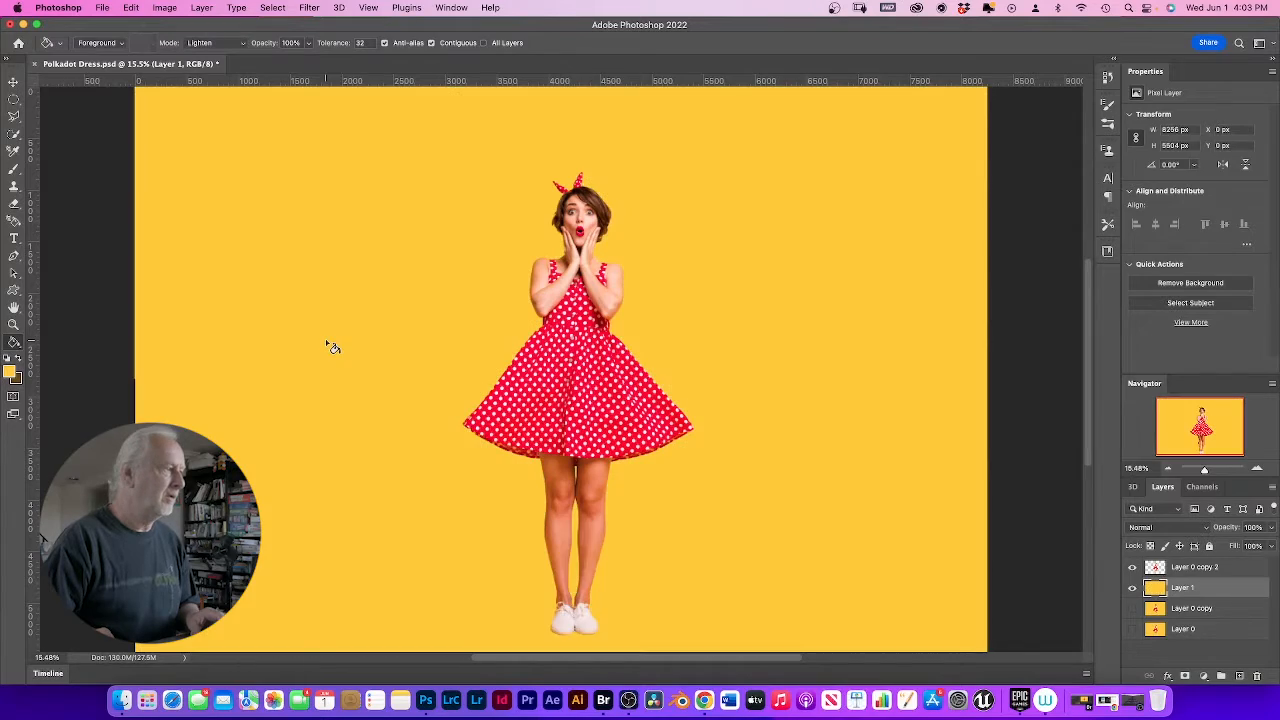
pyautogui.click(333, 347)
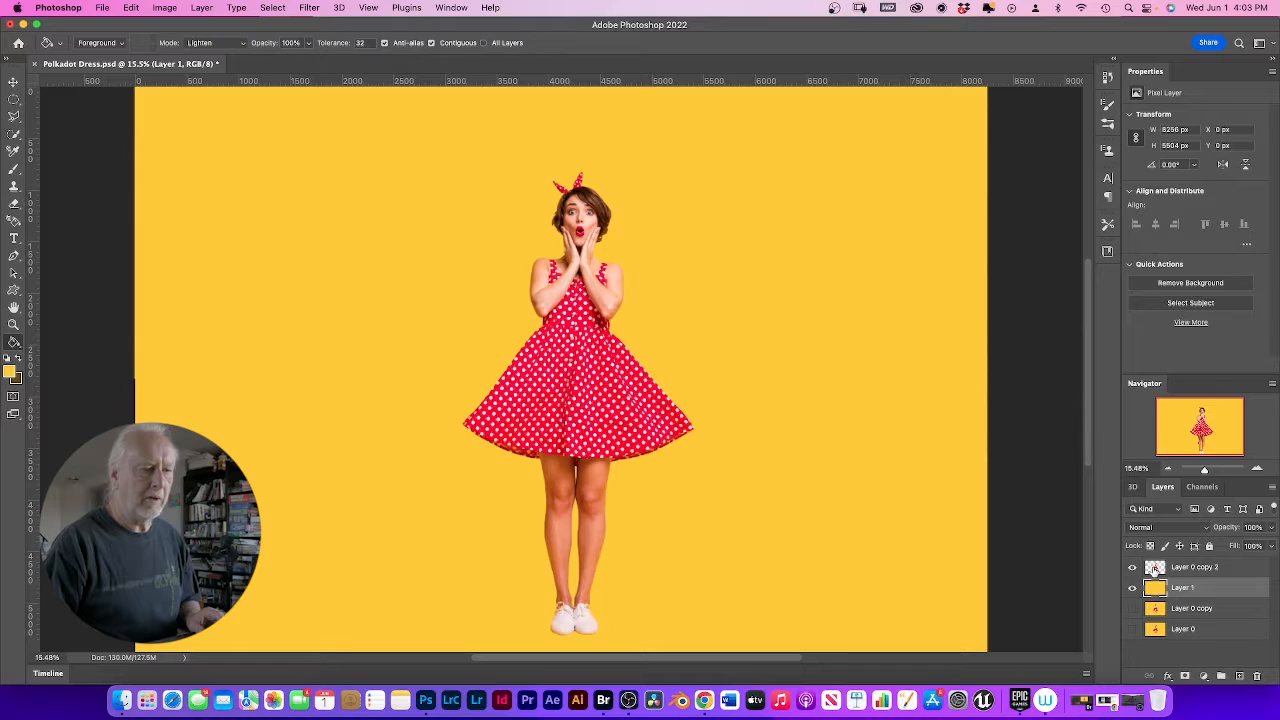
# - Add a Stroke effect to the cutout of the woman, coloured near-white (#faf9f8) and 30 px in size
pyautogui.click(1154, 569)
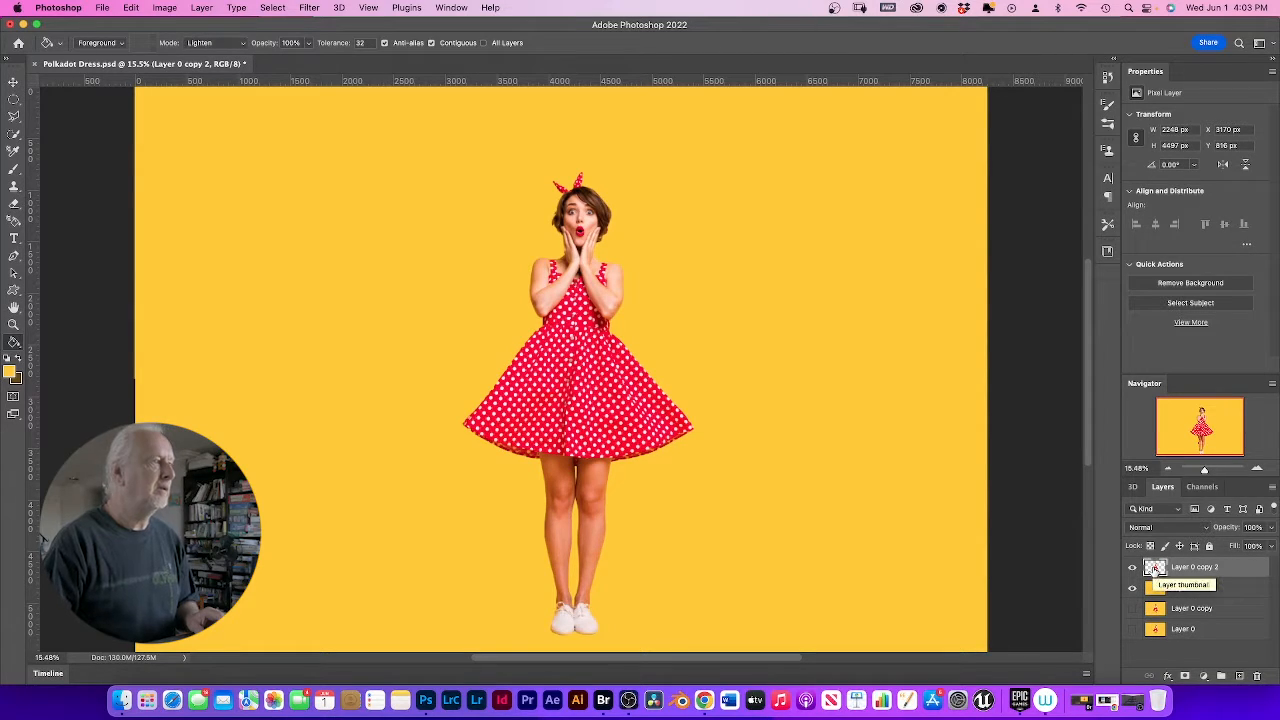
pyautogui.click(1168, 677)
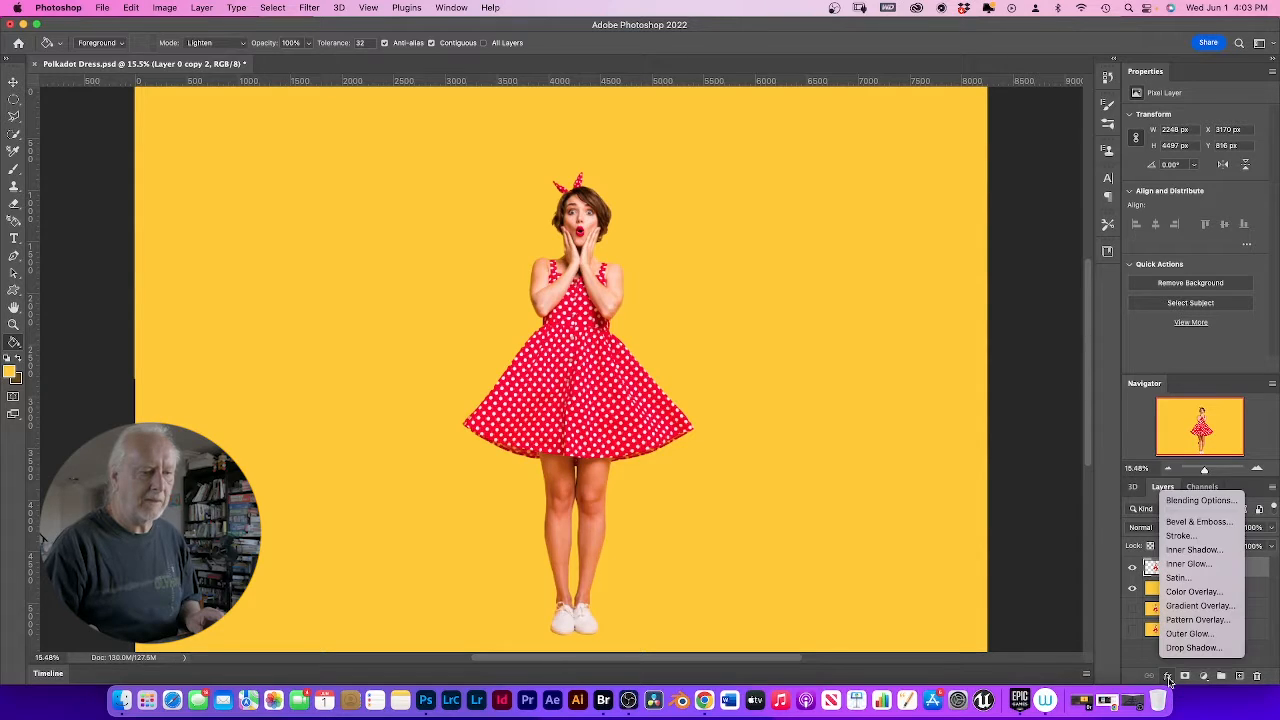
pyautogui.click(1194, 538)
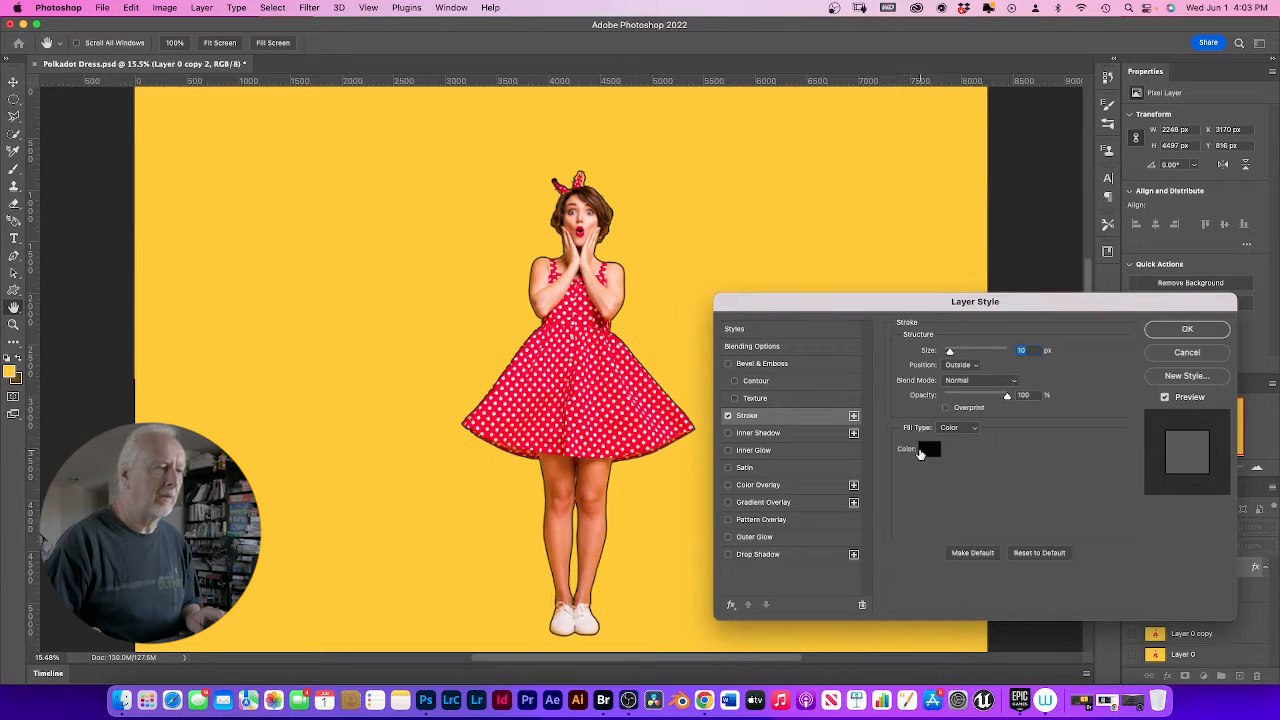
pyautogui.click(927, 451)
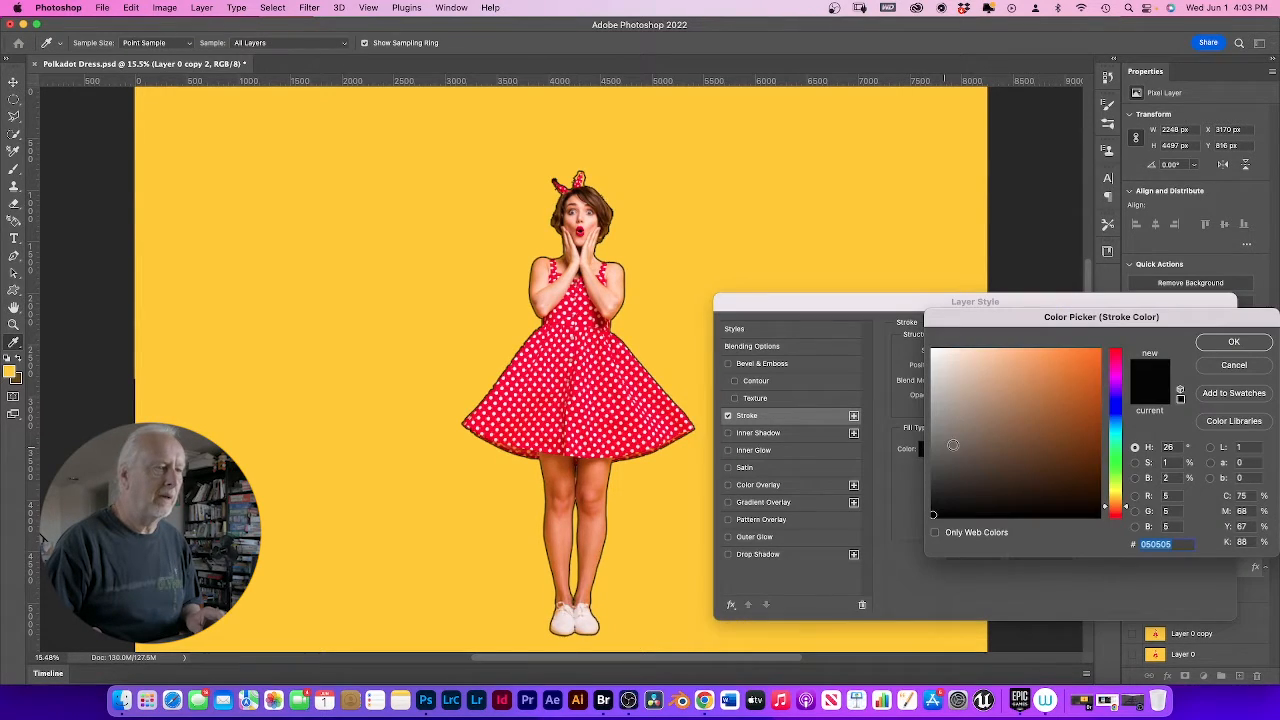
pyautogui.click(932, 351)
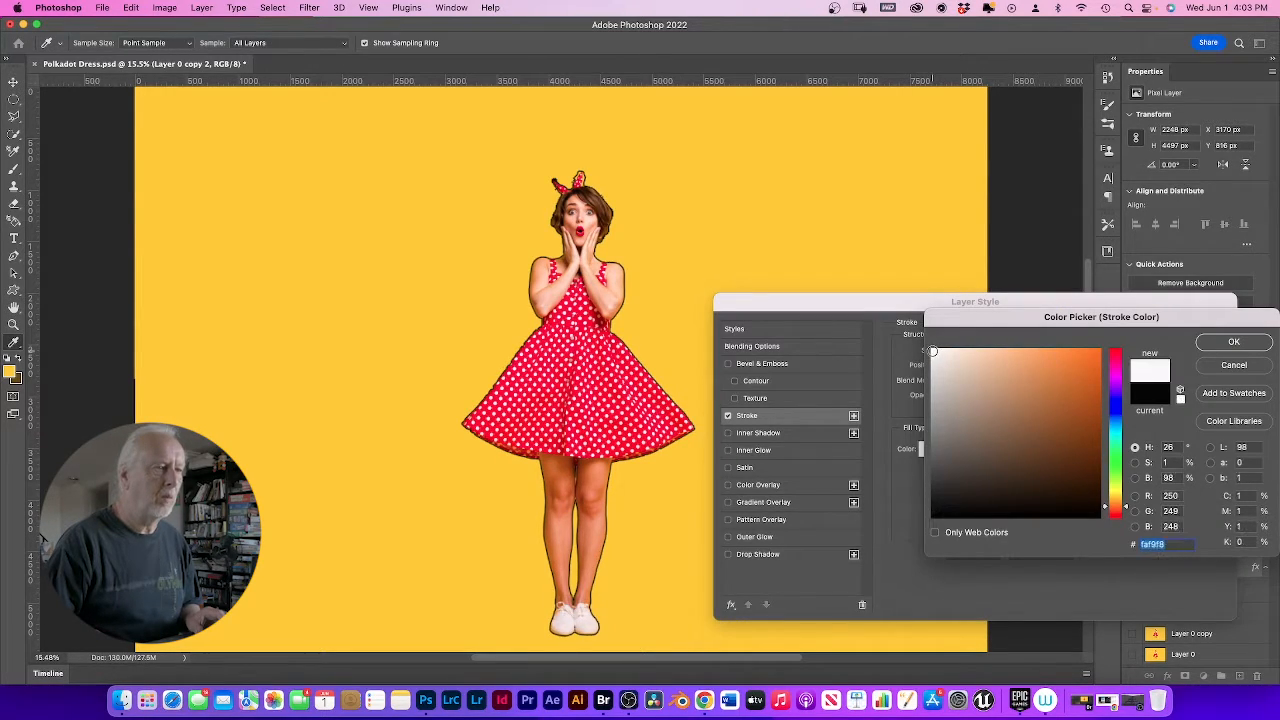
pyautogui.click(1222, 343)
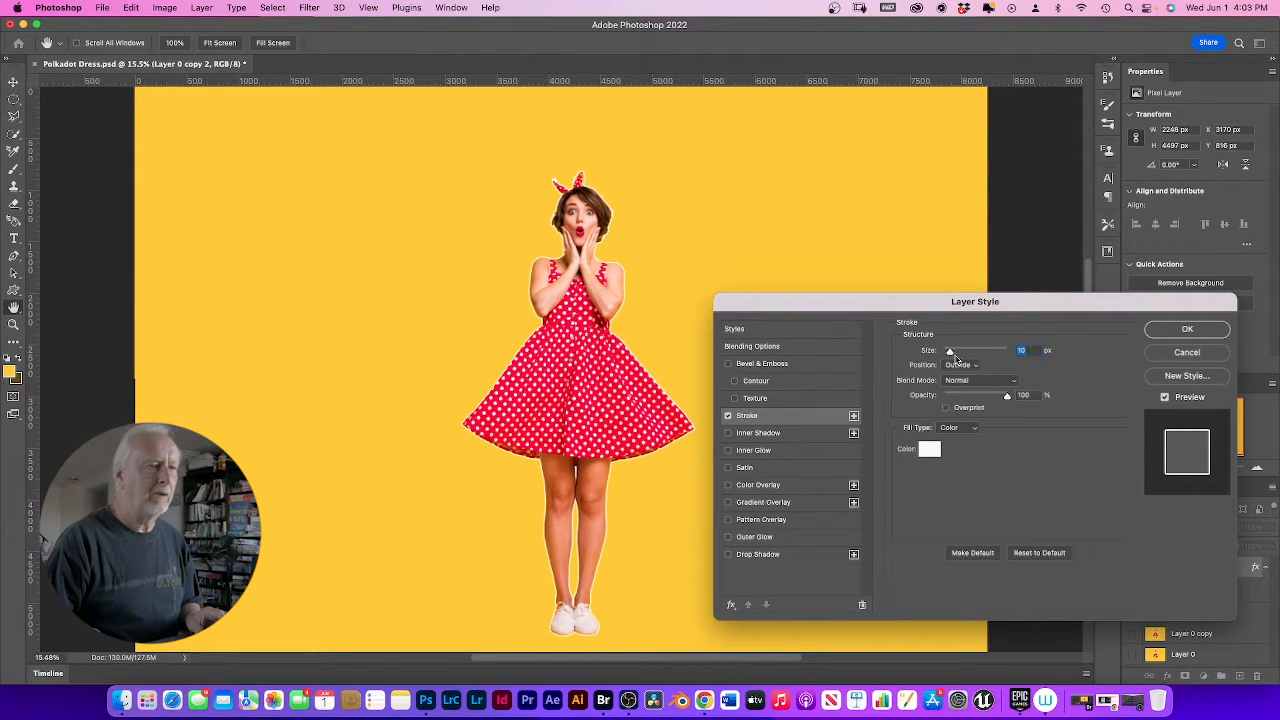
pyautogui.moveTo(947, 355)
pyautogui.mouseDown()
pyautogui.moveTo(970, 355)
pyautogui.moveTo(955, 355)
pyautogui.mouseUp()
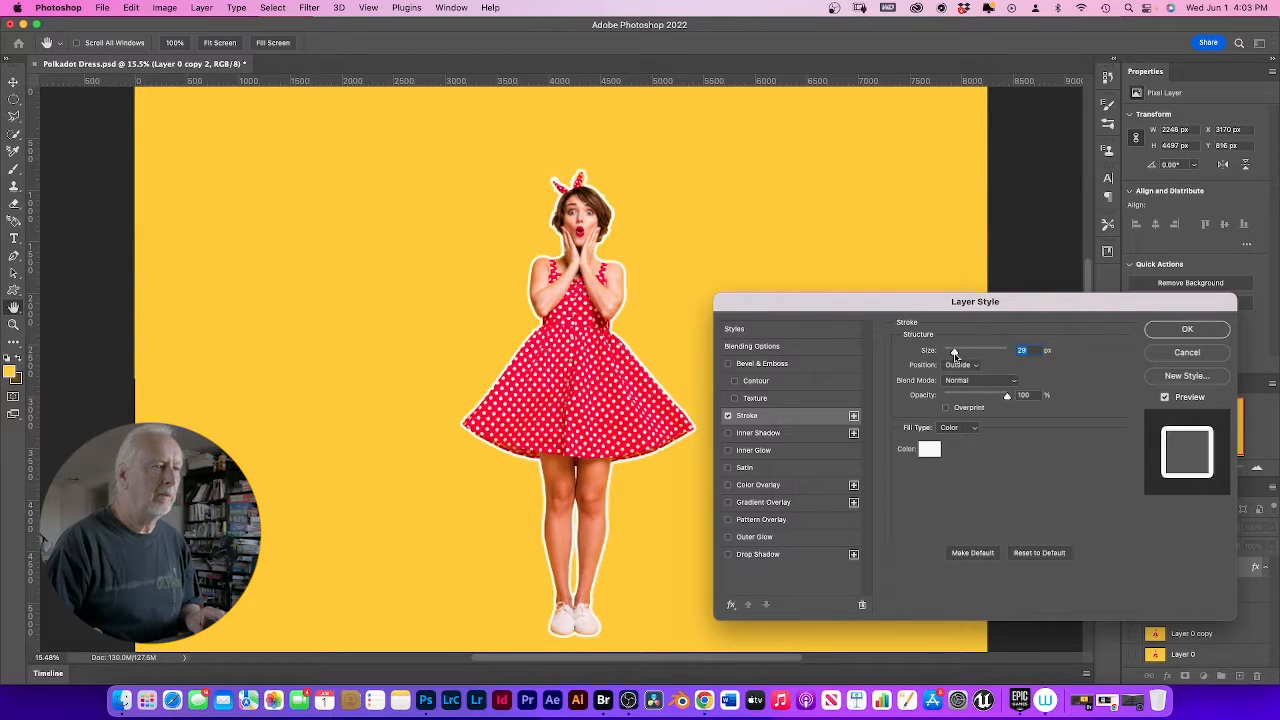
pyautogui.write('30')
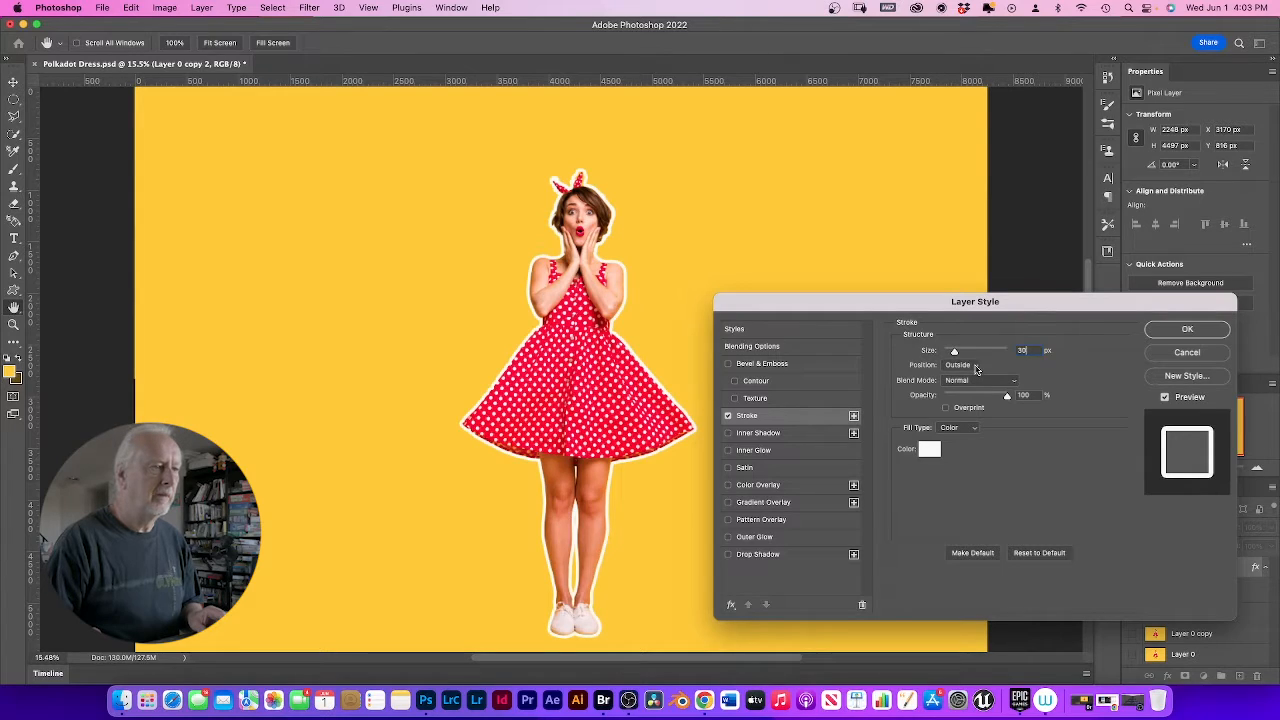
# - Try the stroke position as Inside and as Center, and return it to Outside
pyautogui.click(975, 367)
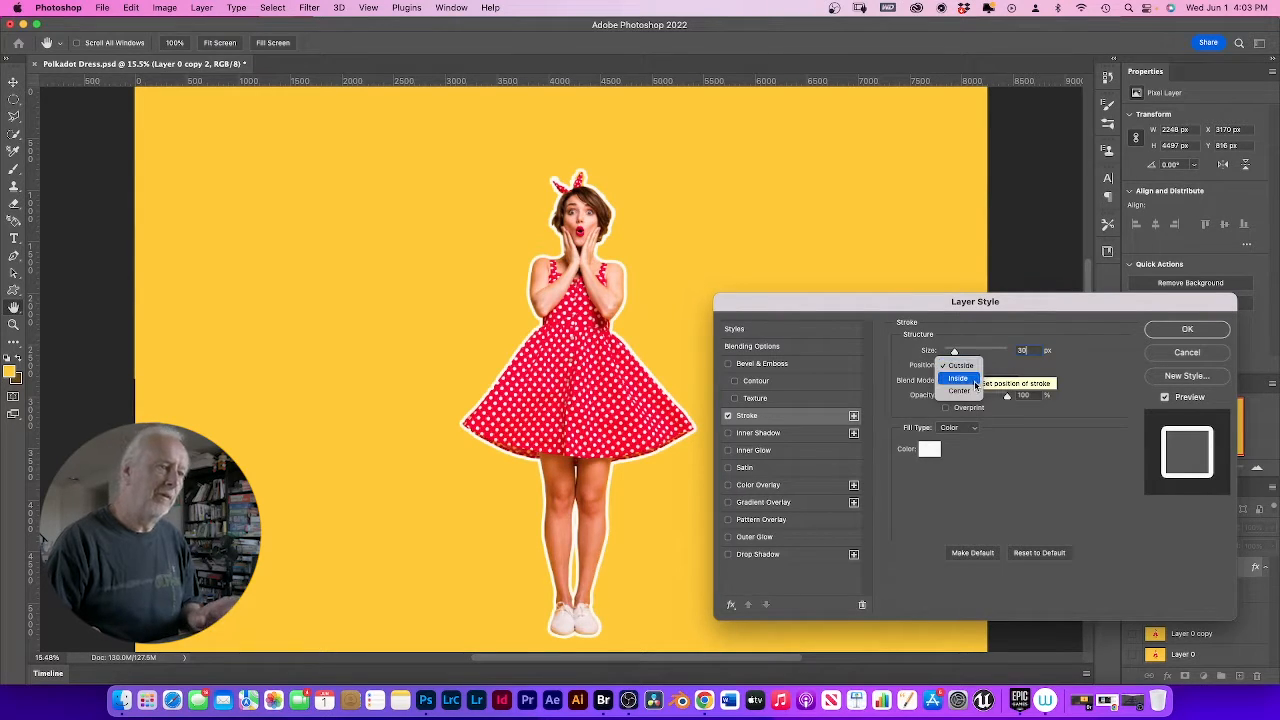
pyautogui.click(973, 380)
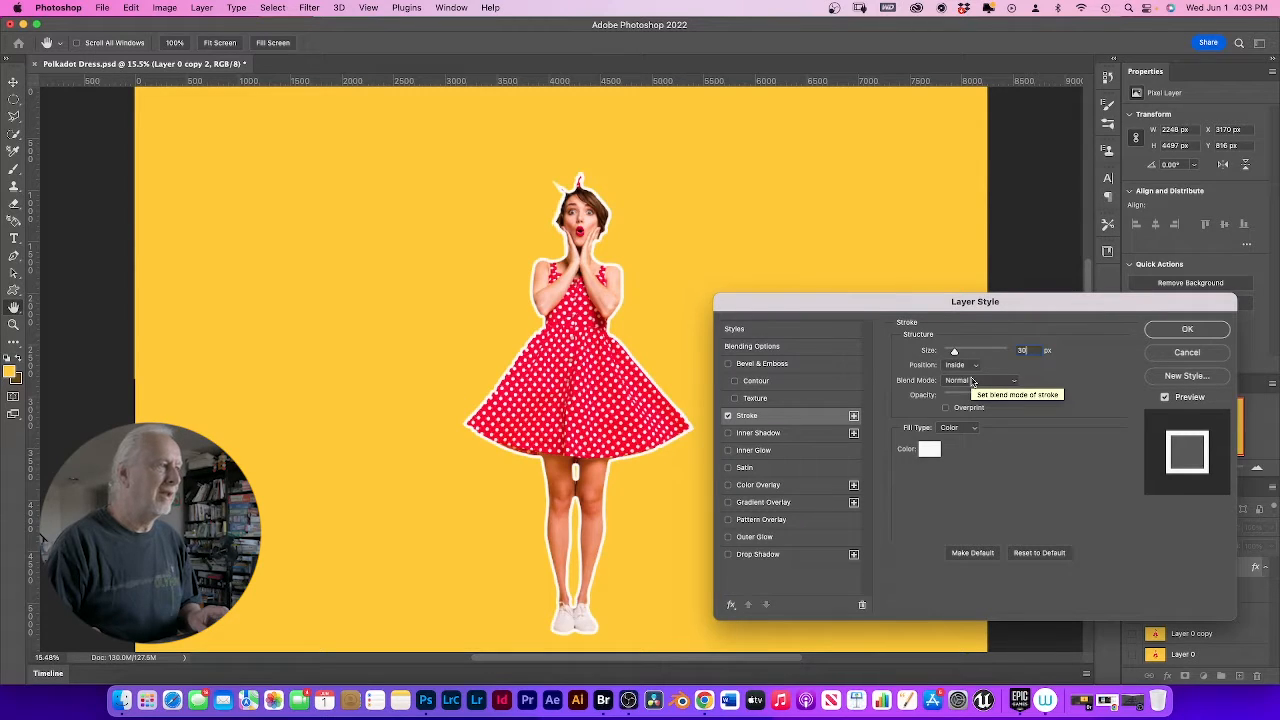
pyautogui.click(970, 365)
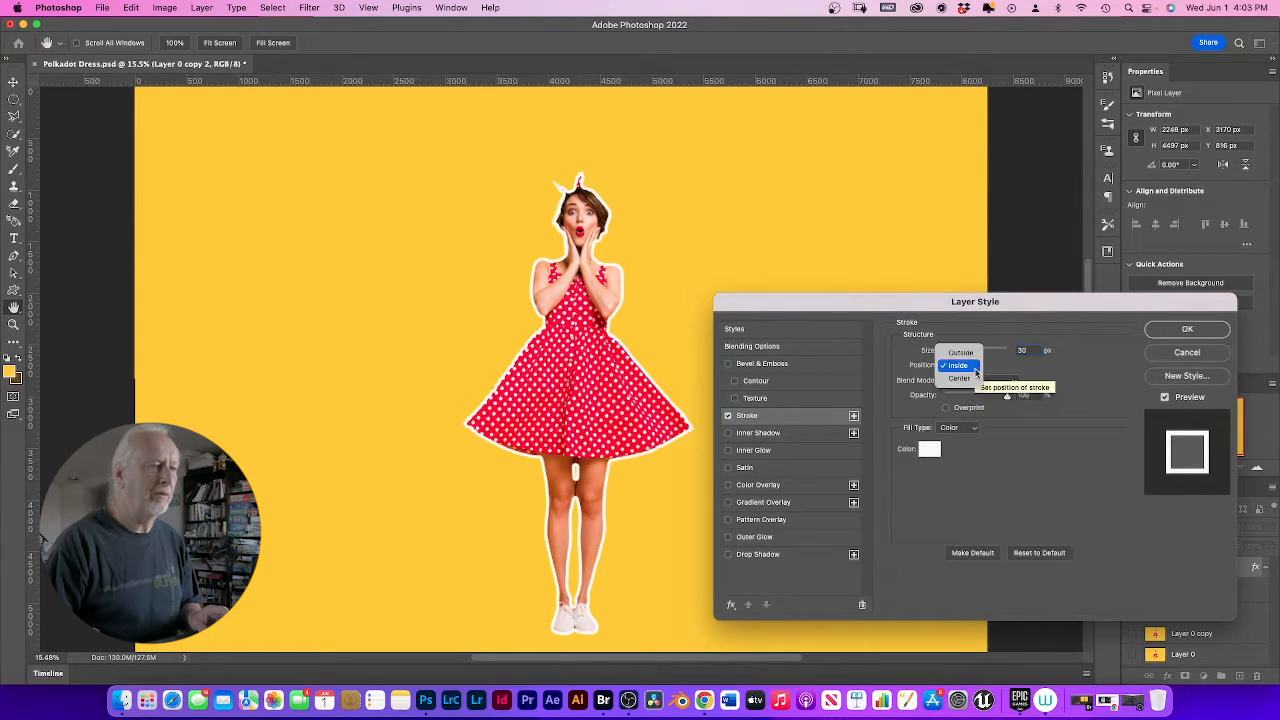
pyautogui.click(970, 380)
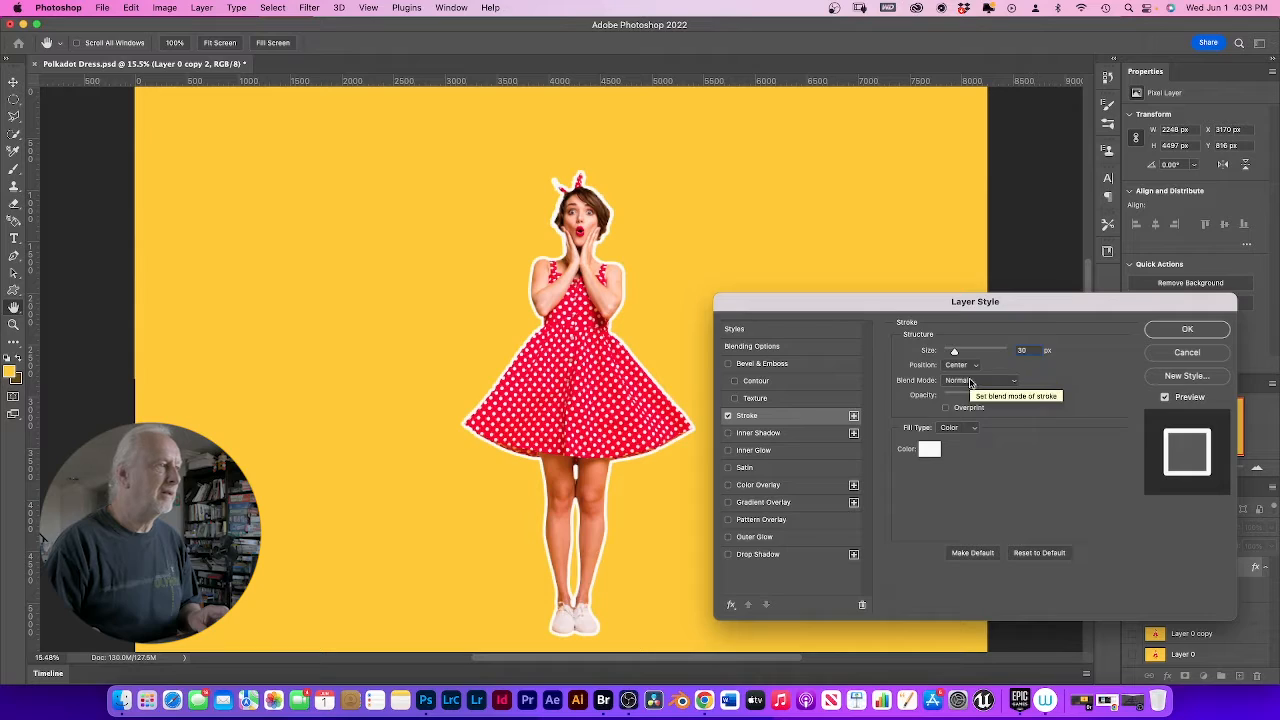
pyautogui.click(972, 366)
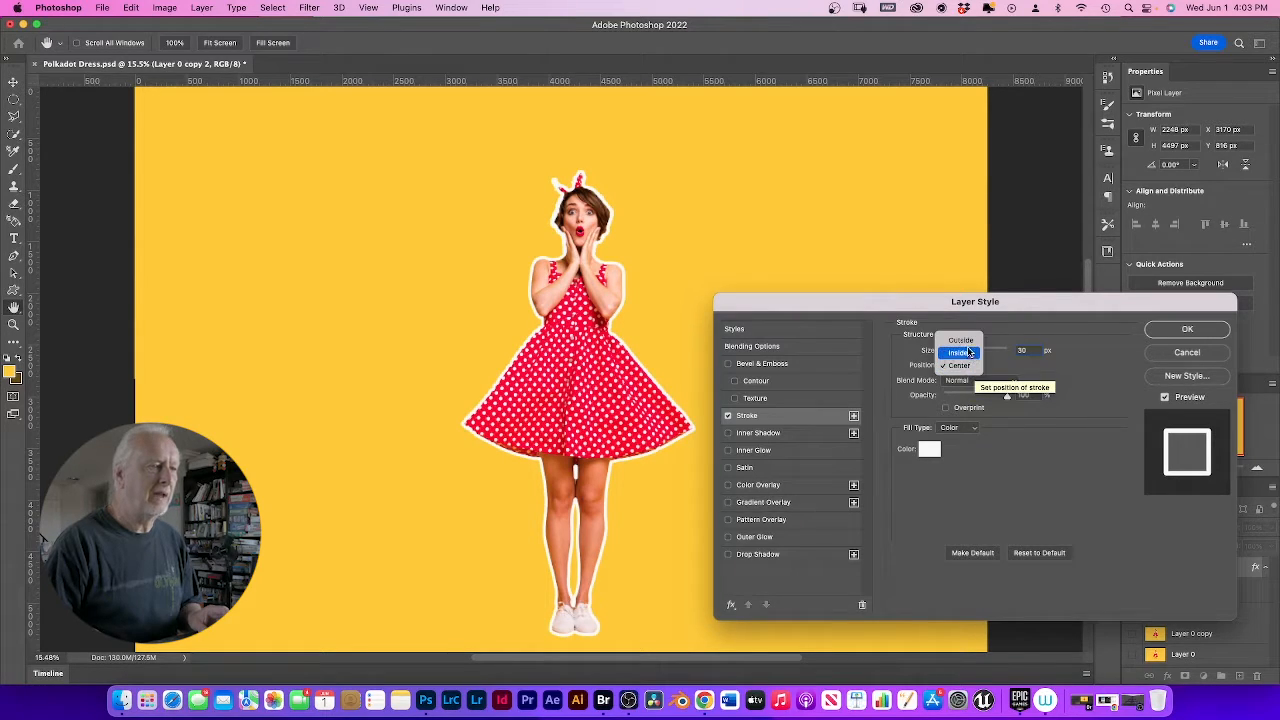
pyautogui.click(963, 341)
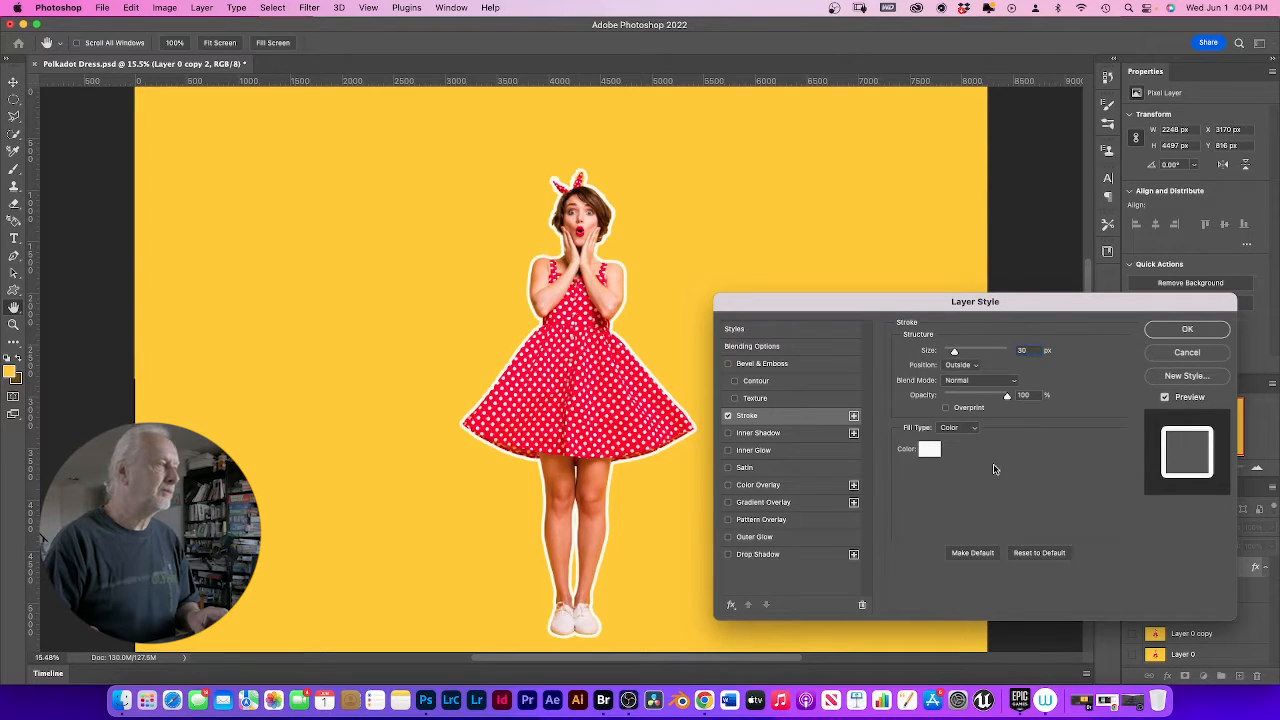
# - Add a second stroke beneath the white one, coloured blue (#067ffa) and 62 px in size
pyautogui.click(854, 416)
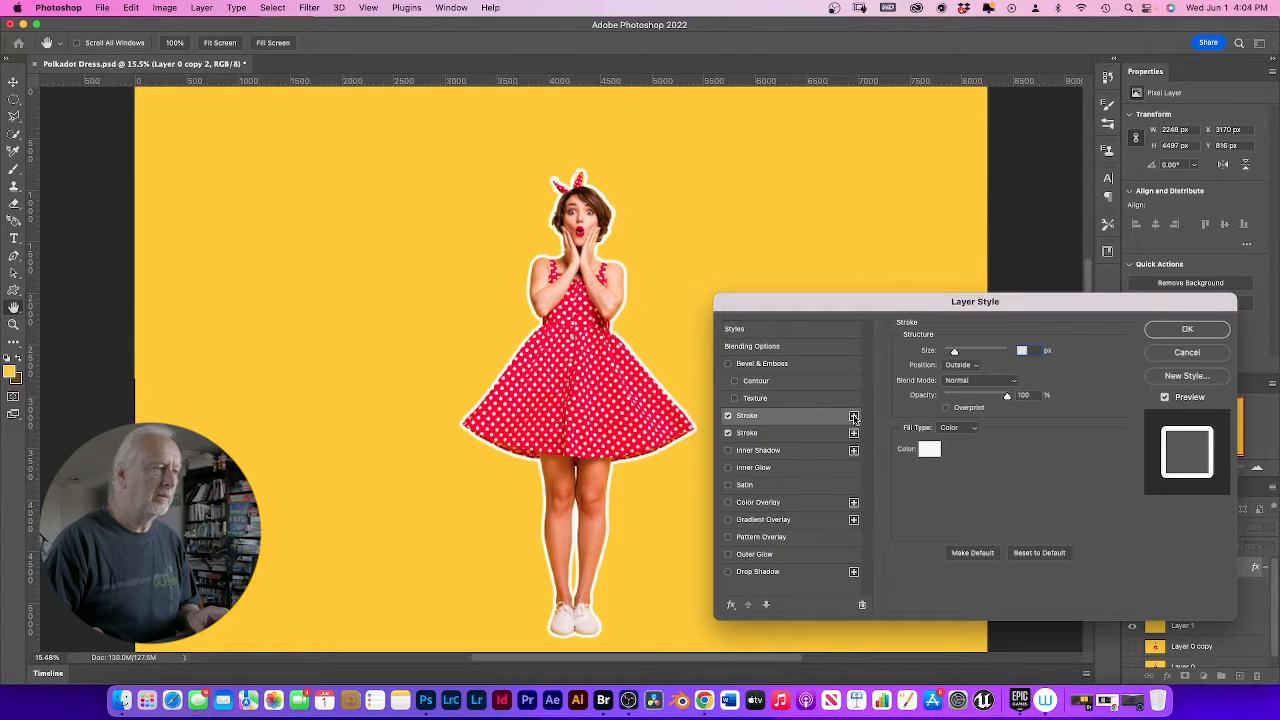
pyautogui.click(801, 434)
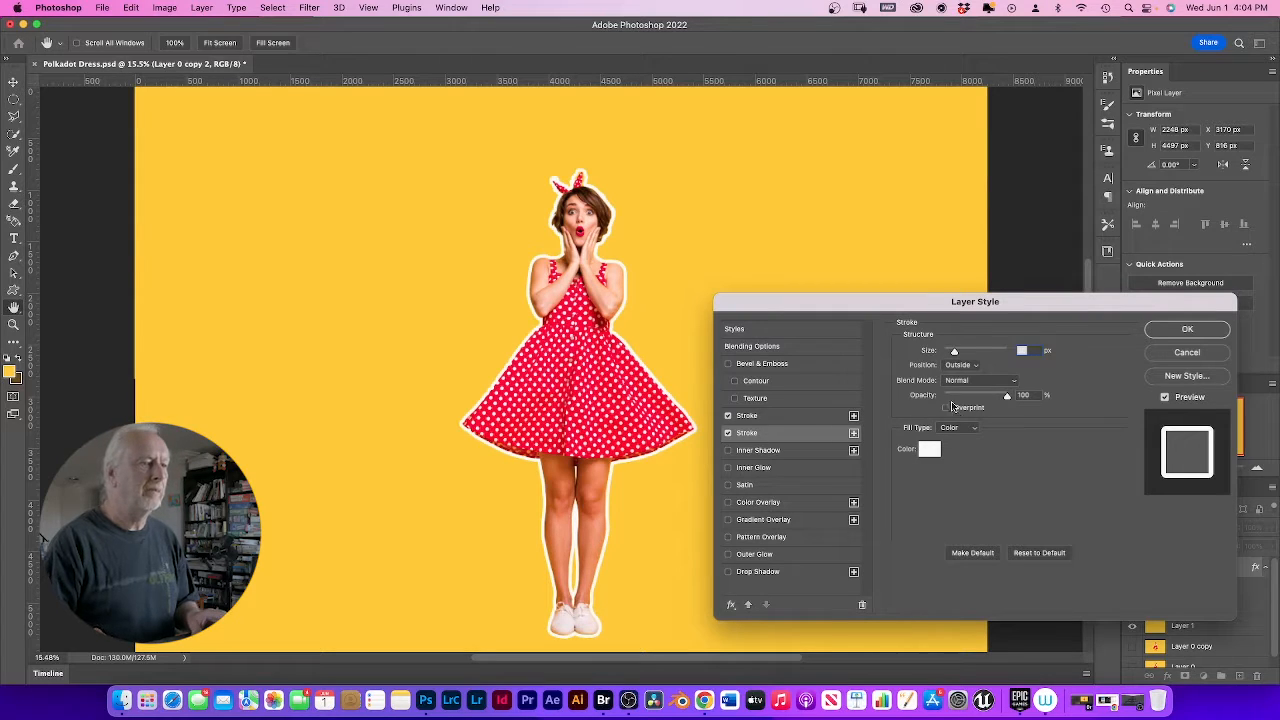
pyautogui.click(929, 452)
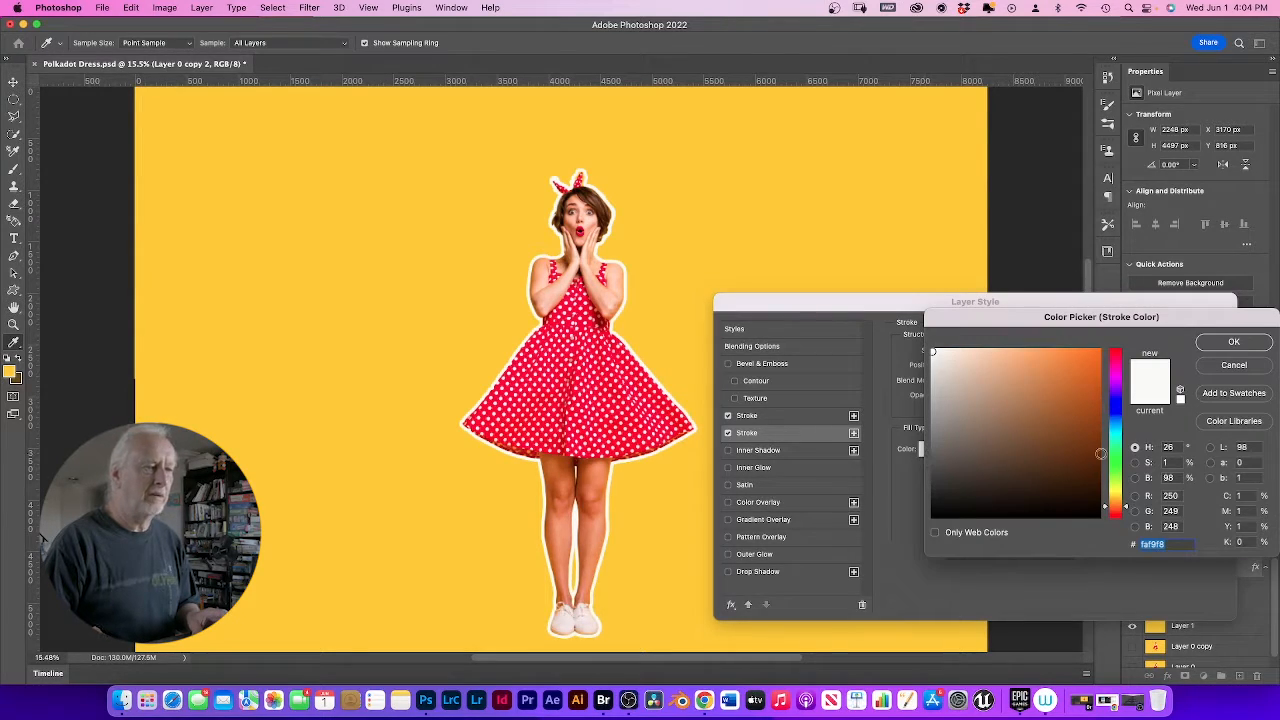
pyautogui.click(1118, 421)
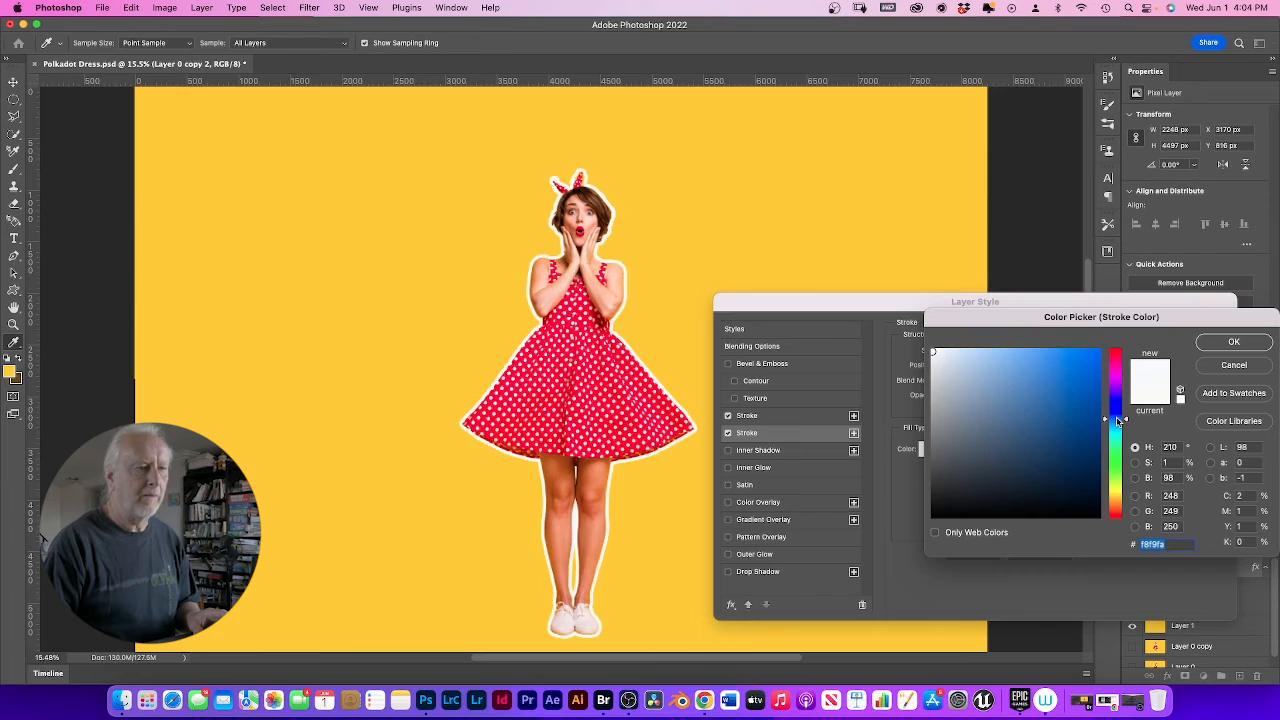
pyautogui.click(1097, 352)
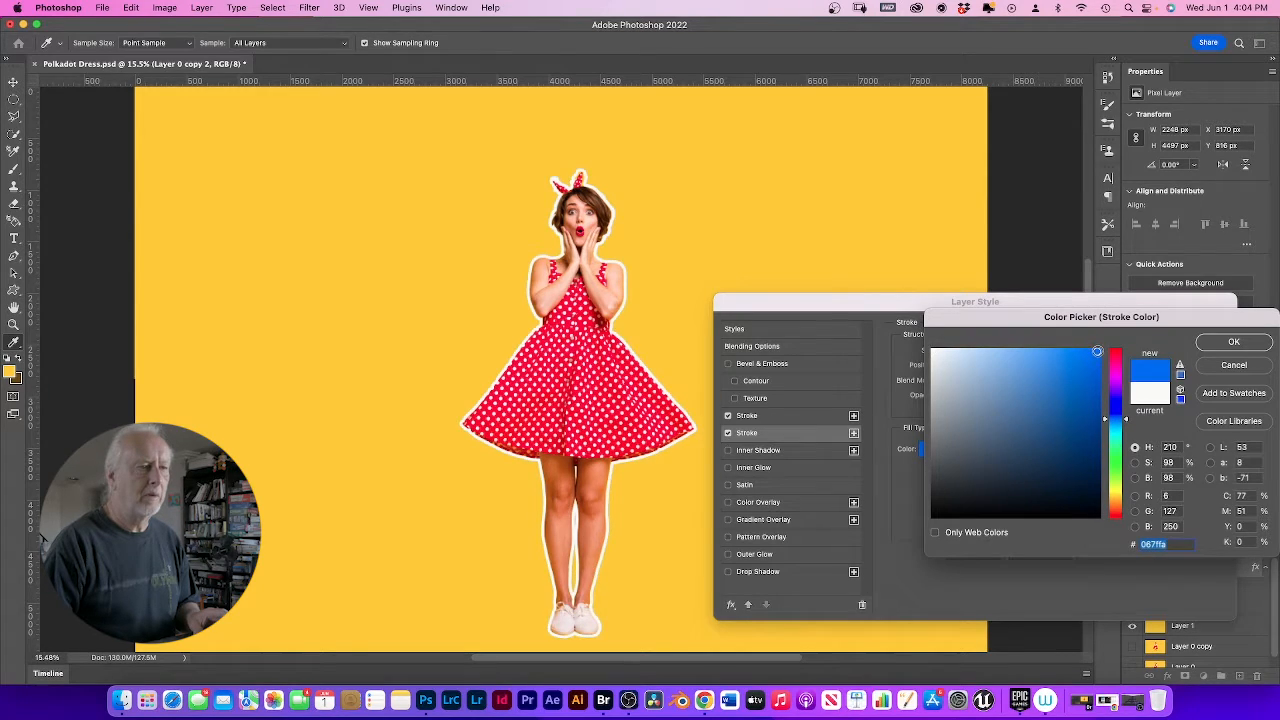
pyautogui.click(1215, 344)
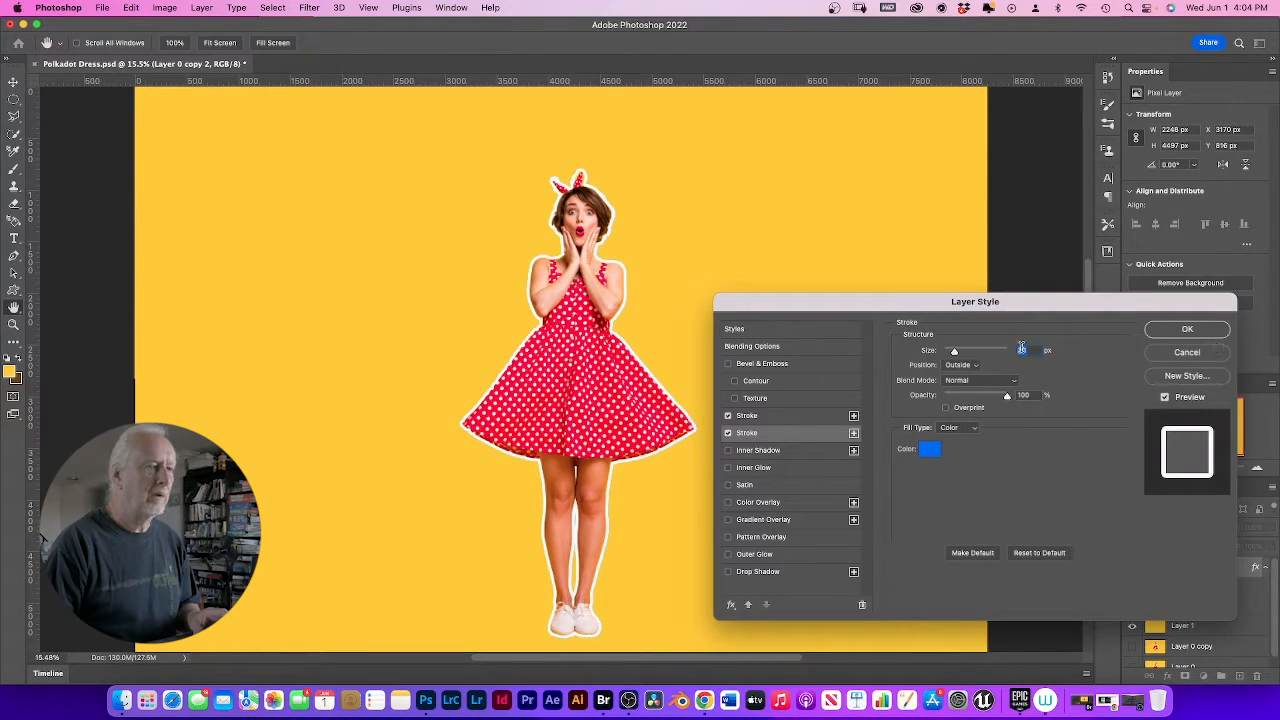
pyautogui.write('30')
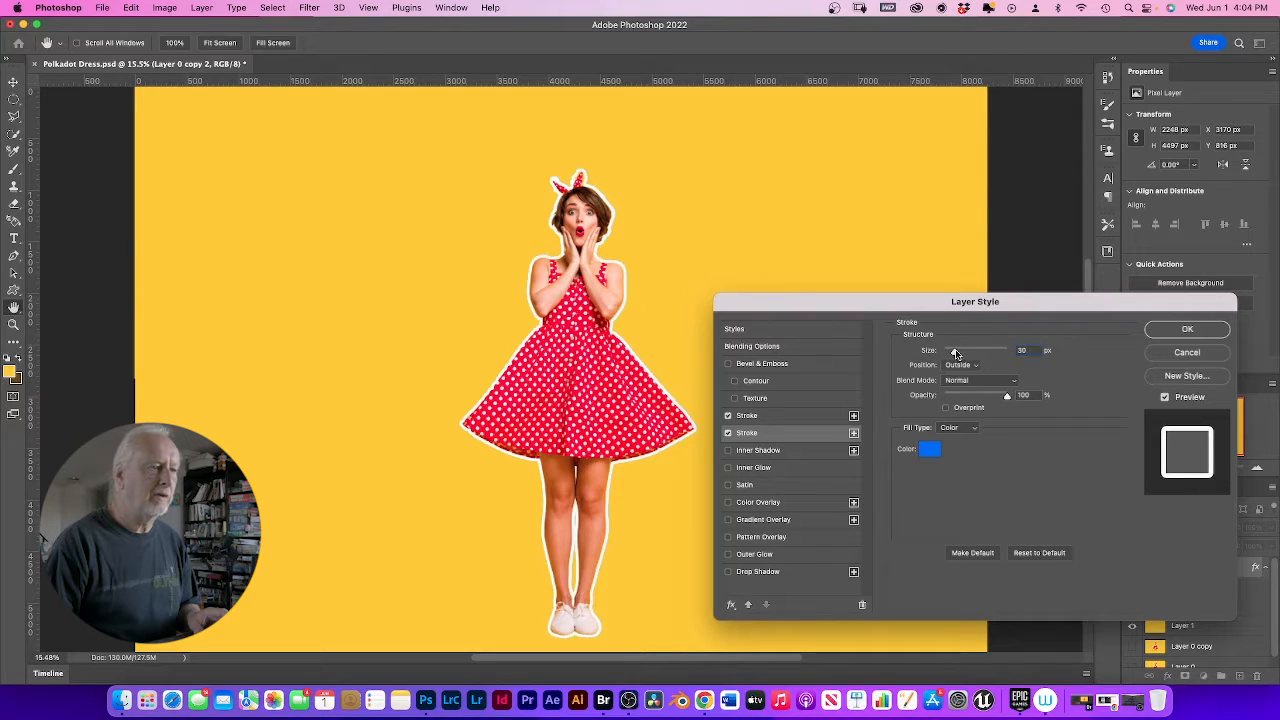
pyautogui.moveTo(955, 353); pyautogui.dragTo(963, 353)
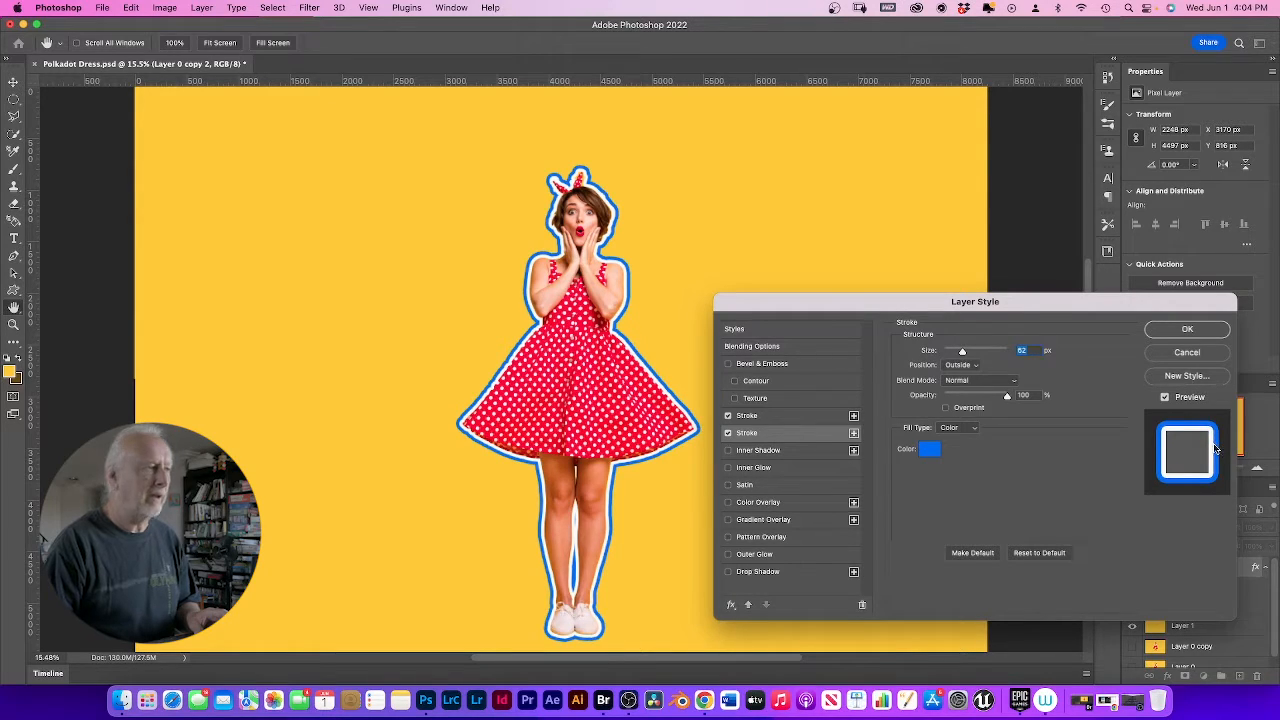
# - Add a third stroke beneath the blue one, colour it bright red and enlarge it beyond the blue outline
pyautogui.click(853, 433)
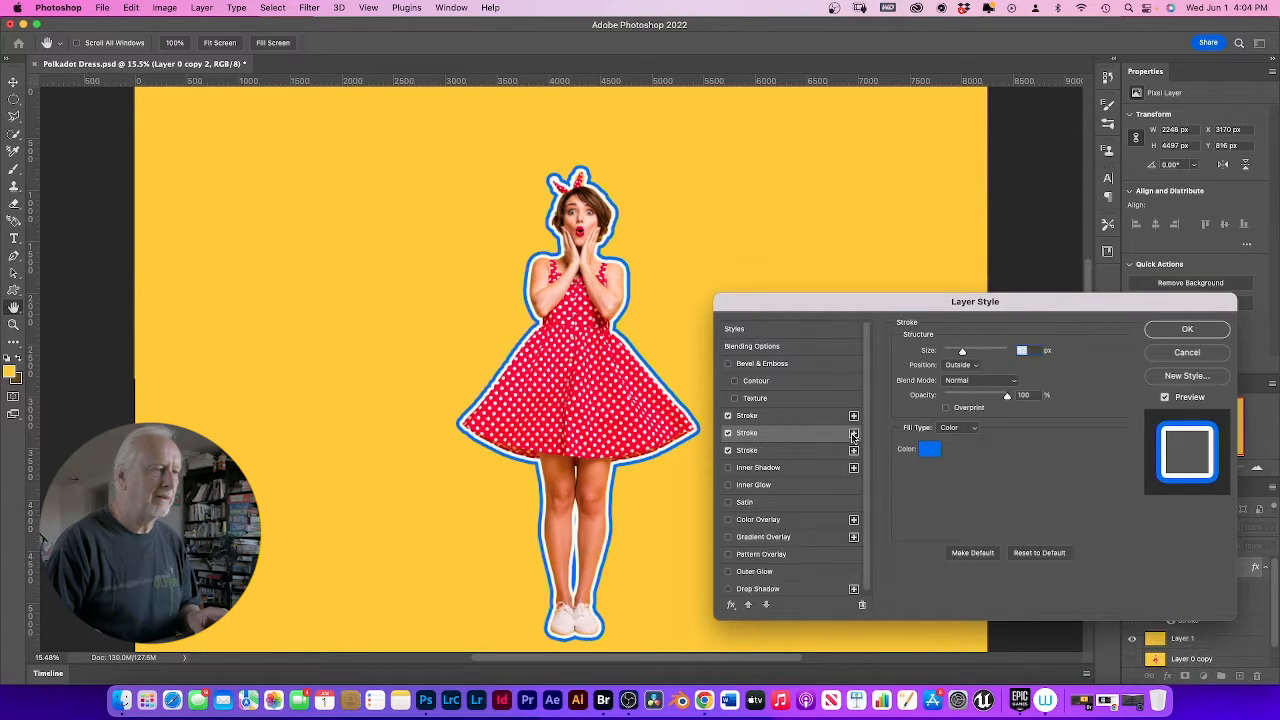
pyautogui.click(804, 451)
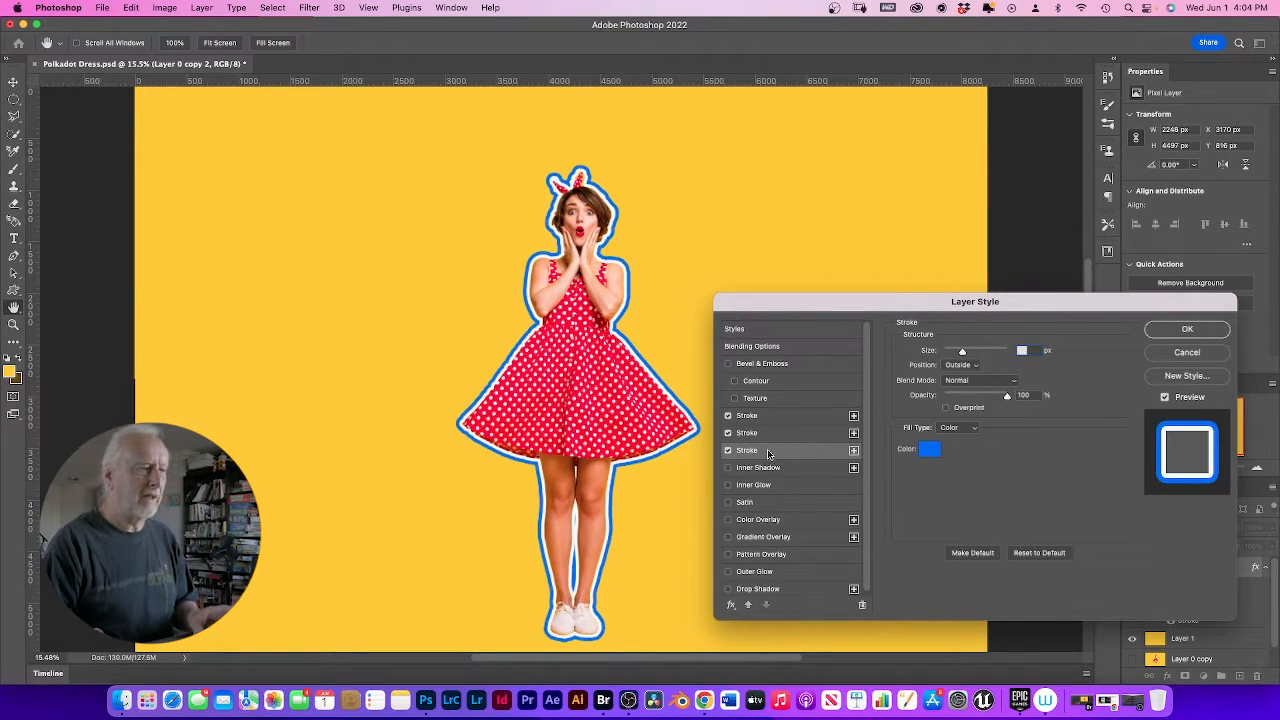
pyautogui.click(928, 450)
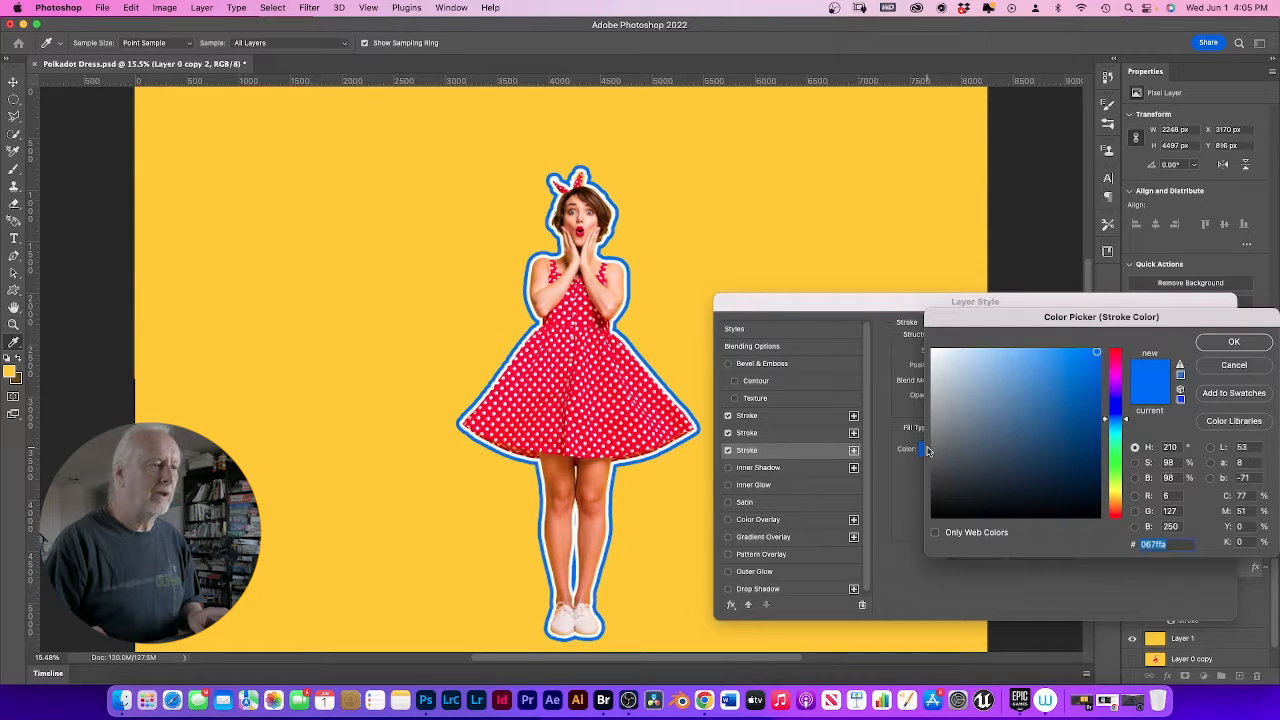
pyautogui.click(1117, 360)
pyautogui.click(1089, 351)
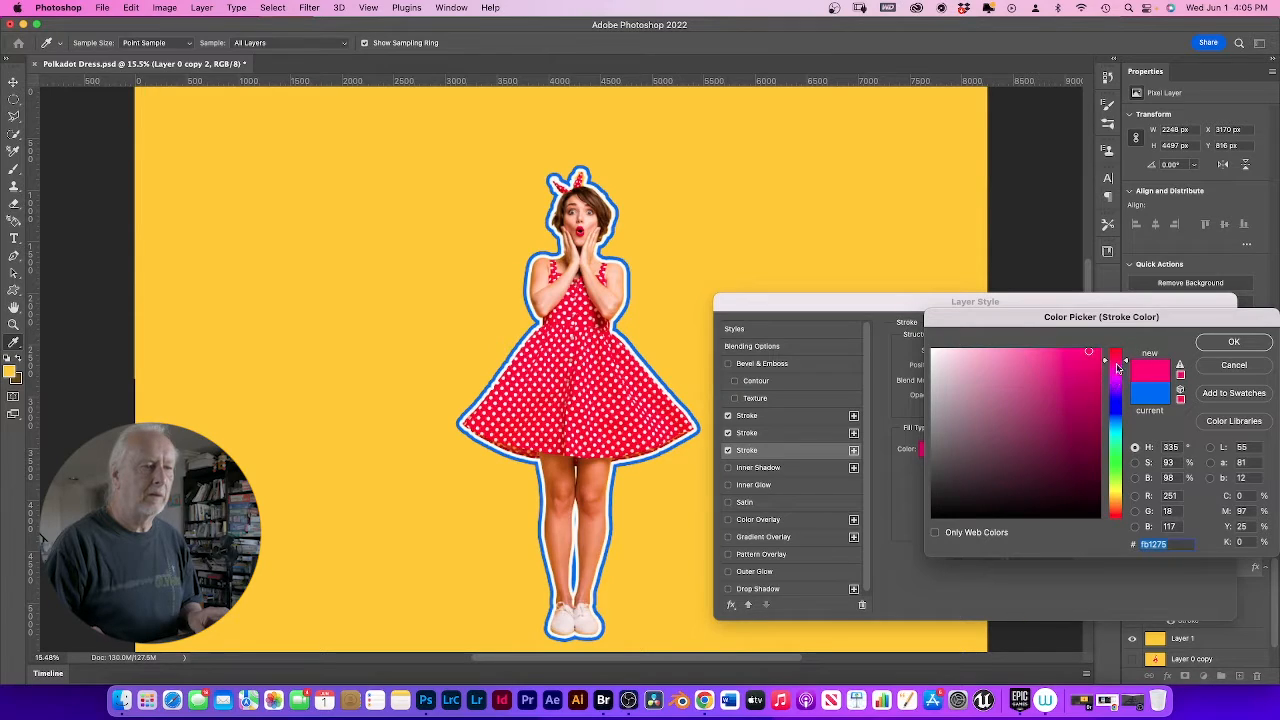
pyautogui.click(1121, 517)
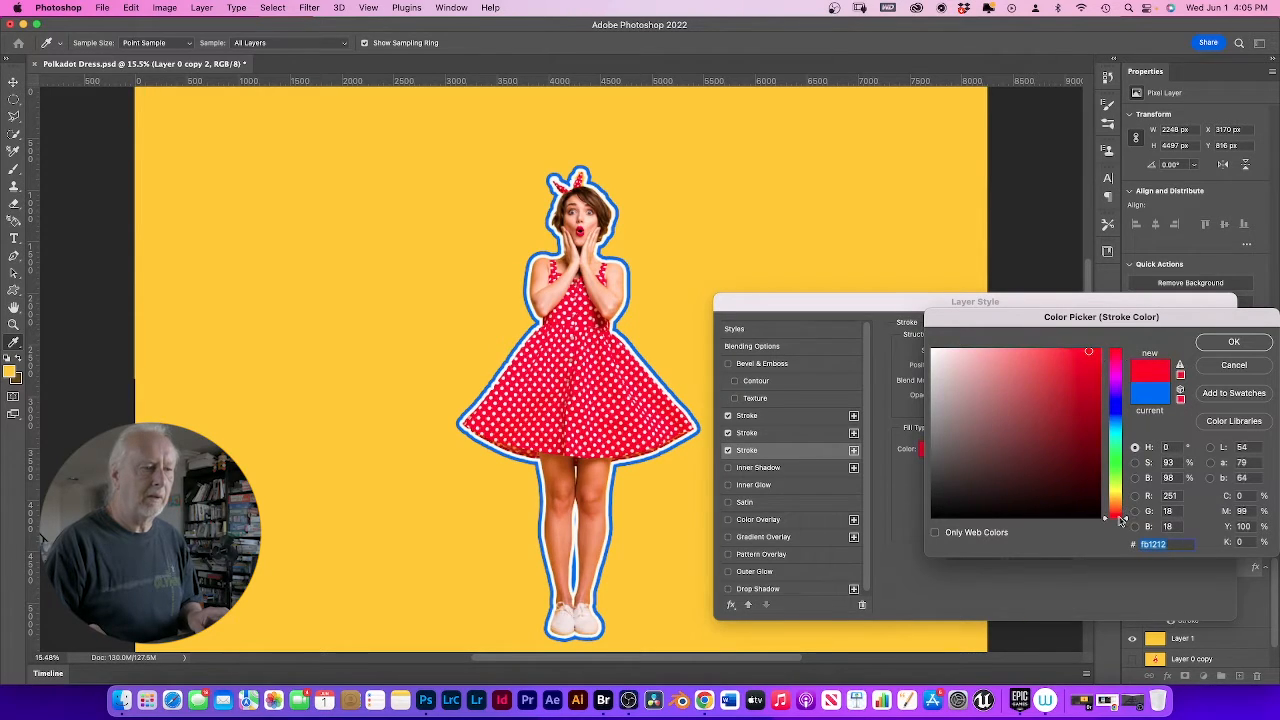
pyautogui.click(1099, 351)
pyautogui.click(1234, 341)
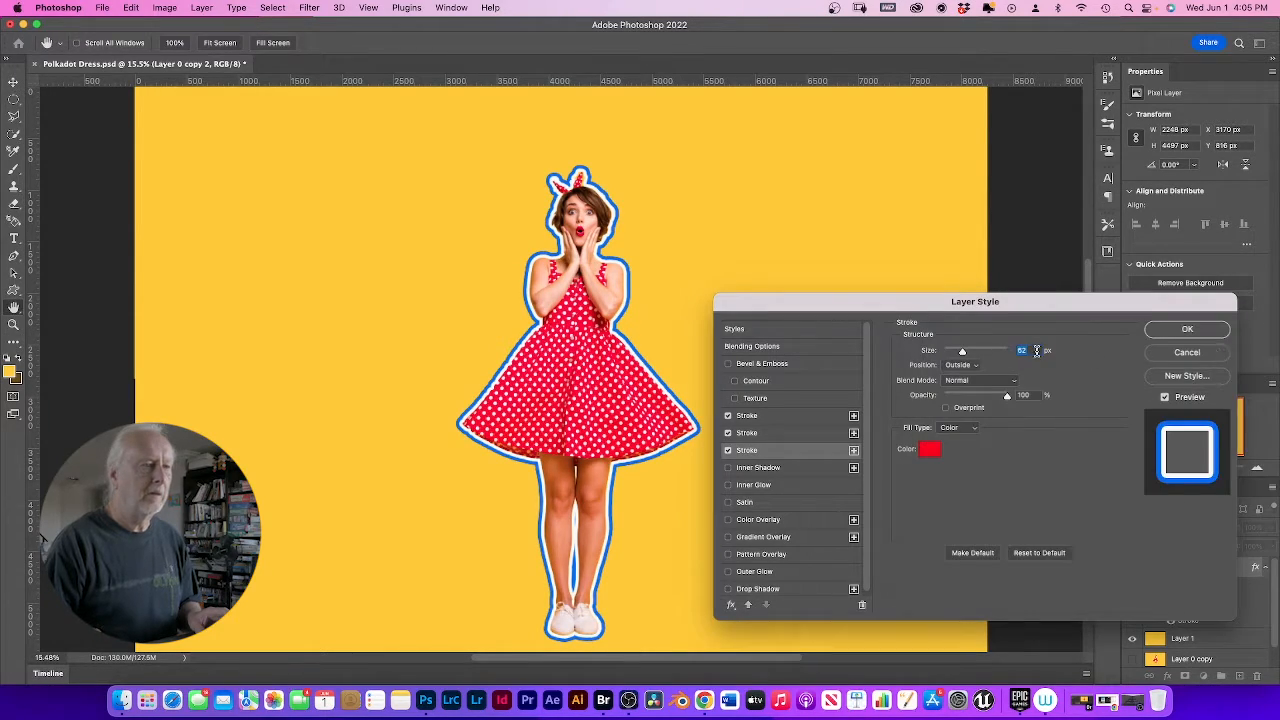
pyautogui.moveTo(962, 353); pyautogui.dragTo(971, 354)
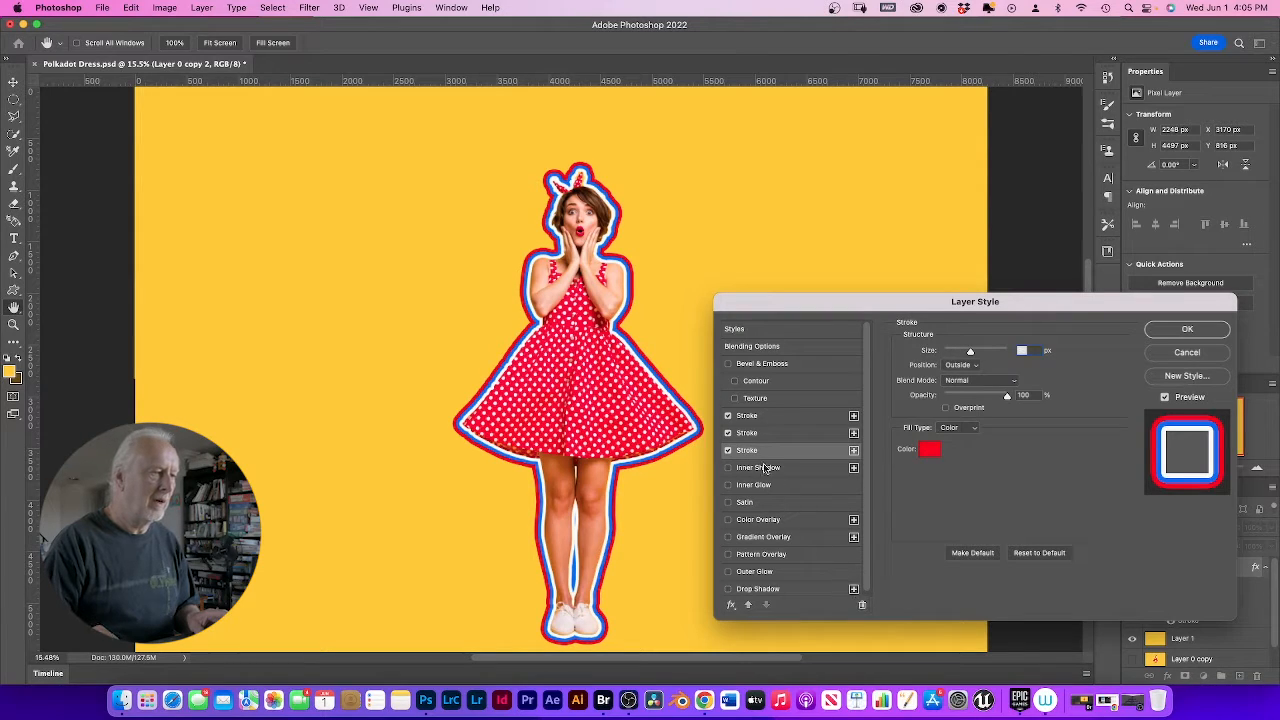
# - Delete the red and blue strokes and apply the layer style with only the white stroke
pyautogui.click(862, 607)
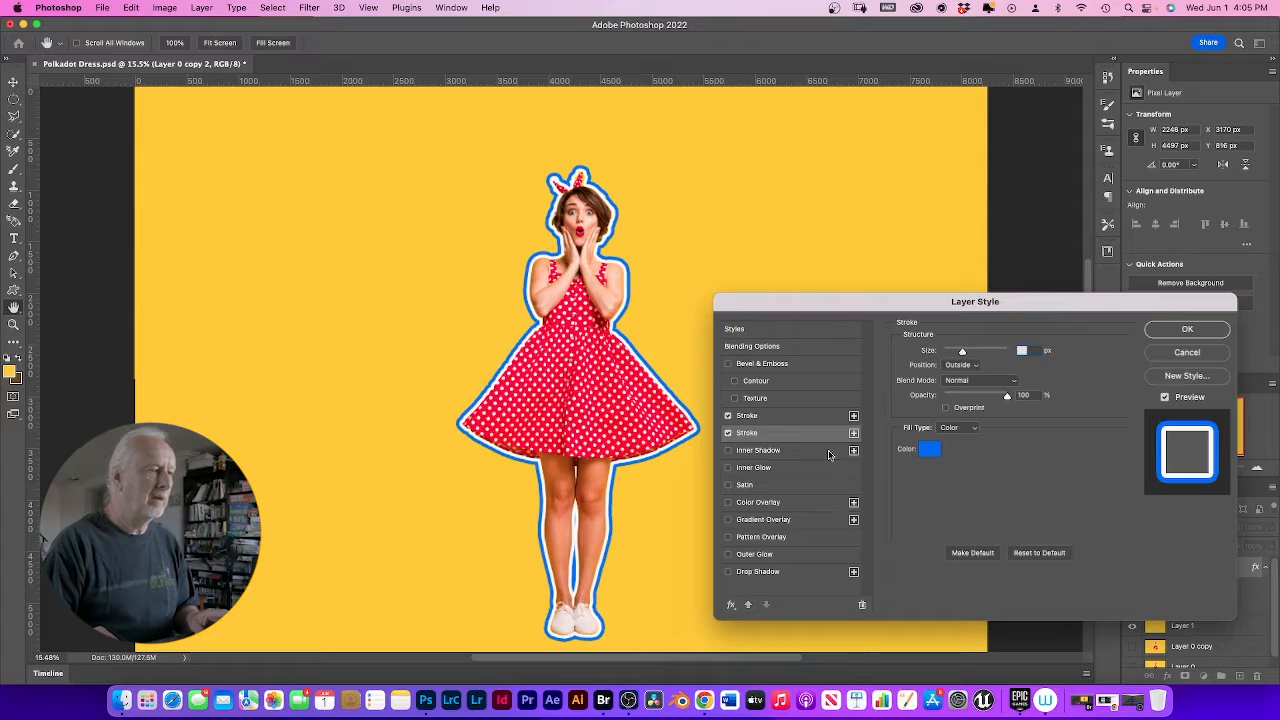
pyautogui.click(862, 605)
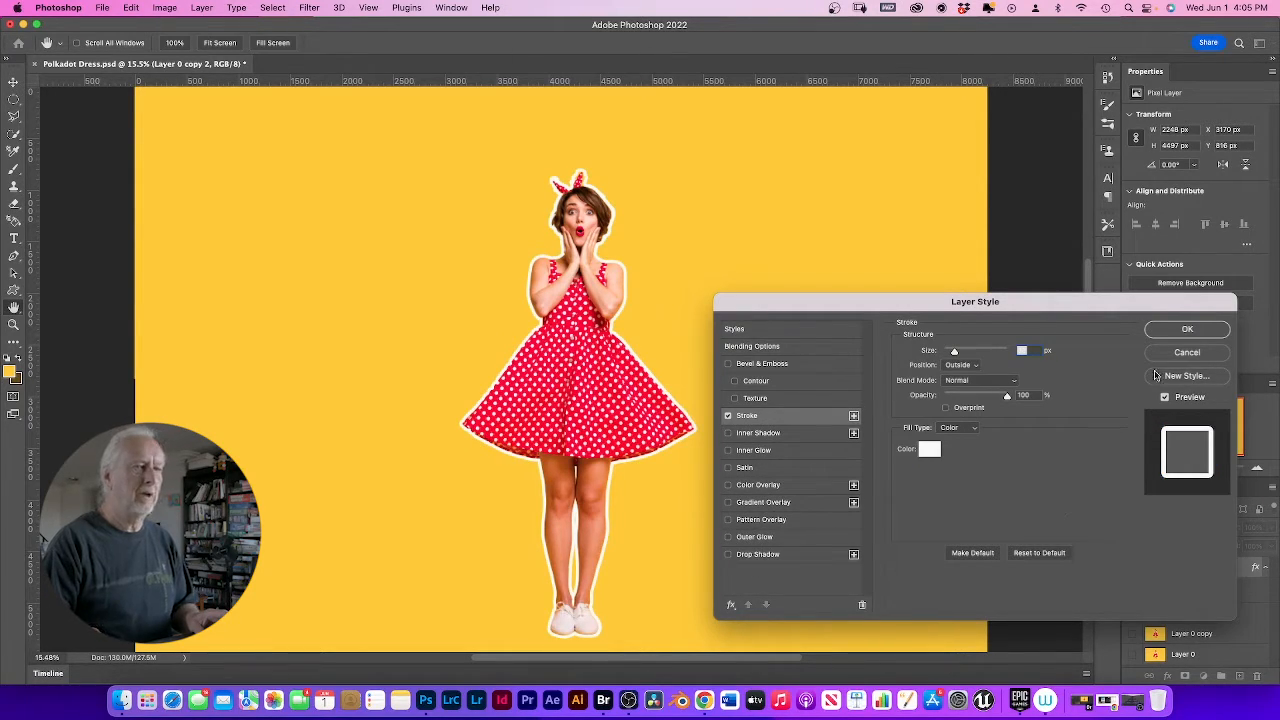
pyautogui.click(1186, 330)
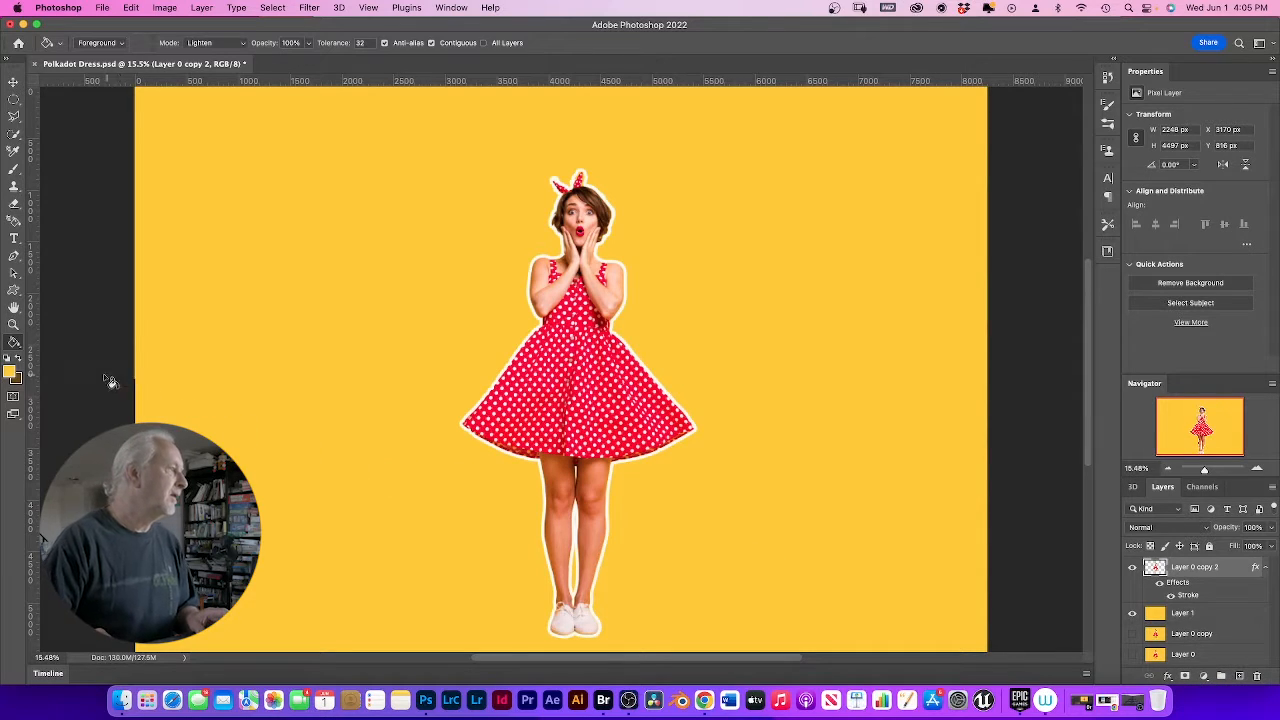
# - Insert a "Lorem Ipsum" placeholder text layer near the image's upper-left corner and move it about 900 px right, fully inside the canvas
pyautogui.click(14, 240)
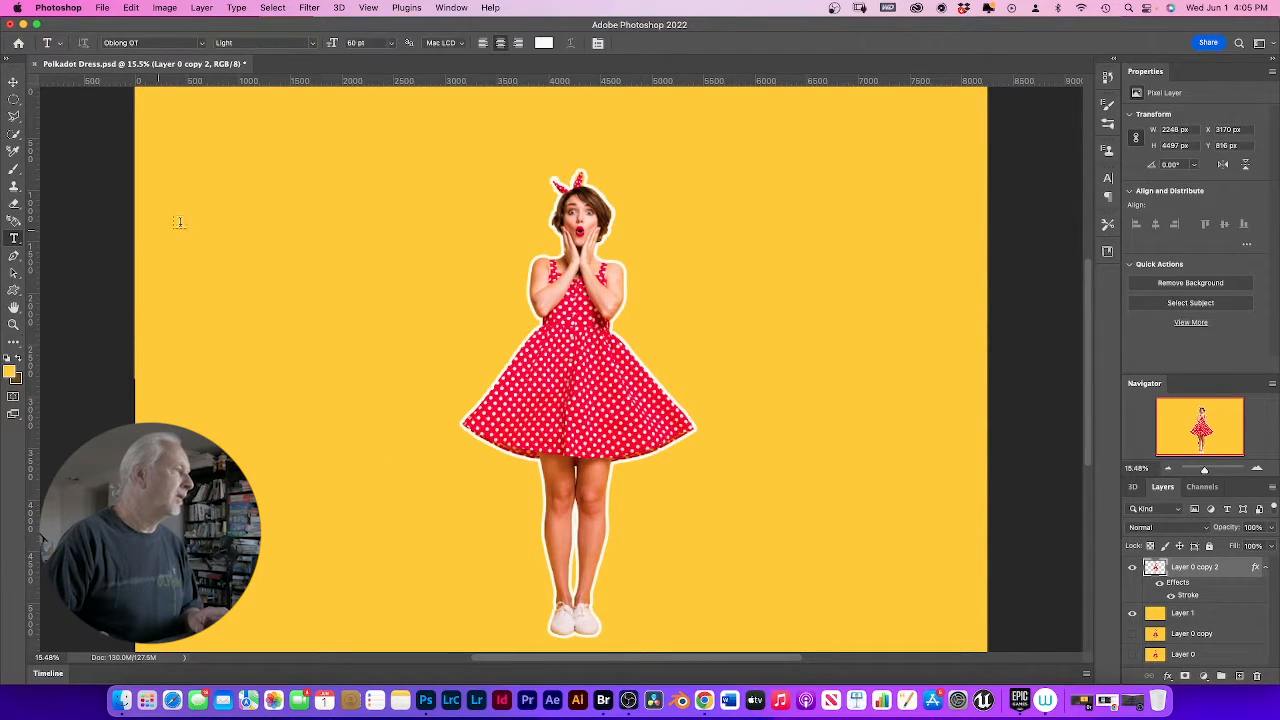
pyautogui.click(244, 168)
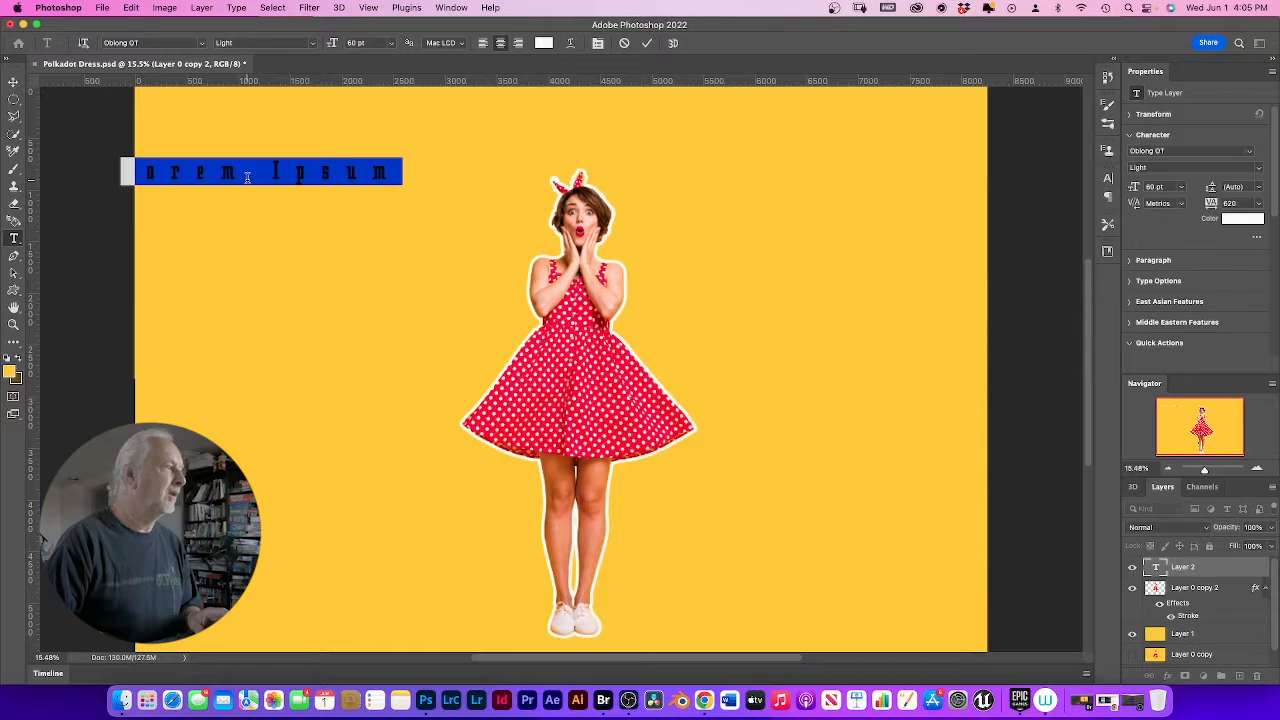
pyautogui.click(14, 81)
pyautogui.moveTo(185, 179); pyautogui.dragTo(284, 171)
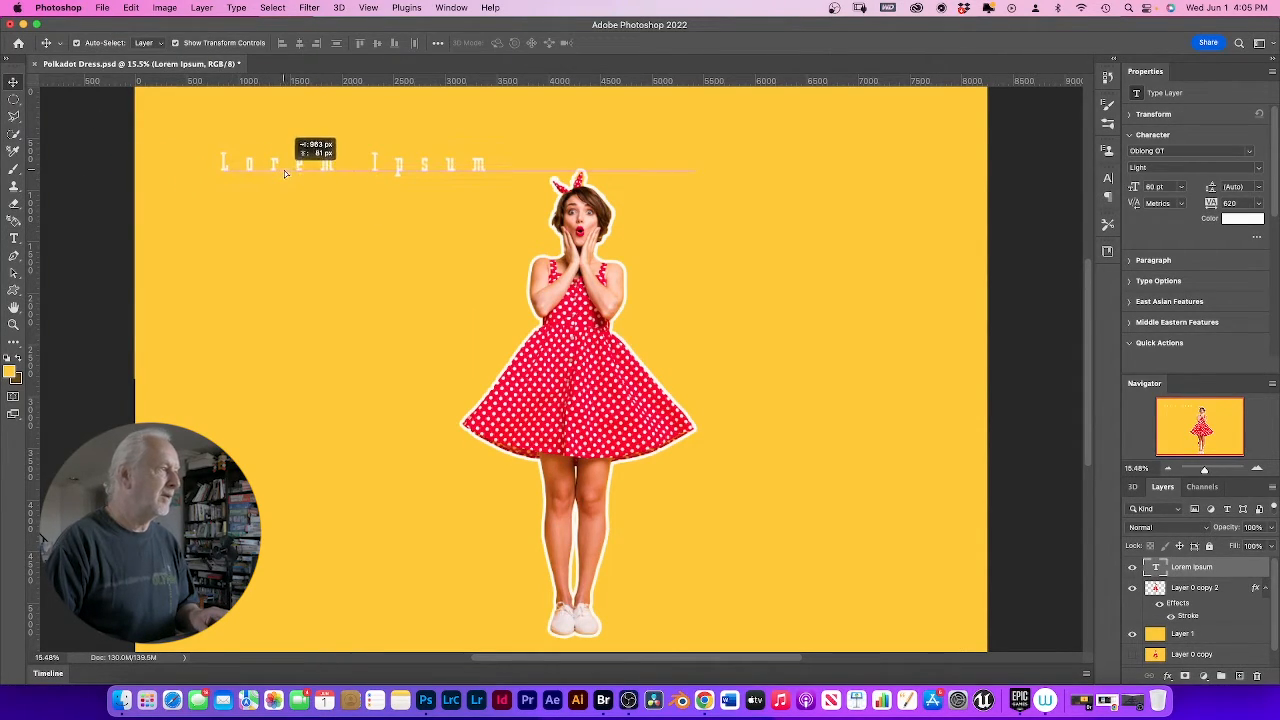
# - Replace the placeholder text with "How to outline photo in photoshop" and move the line fully inside the canvas above the woman
pyautogui.doubleClick(1156, 568)
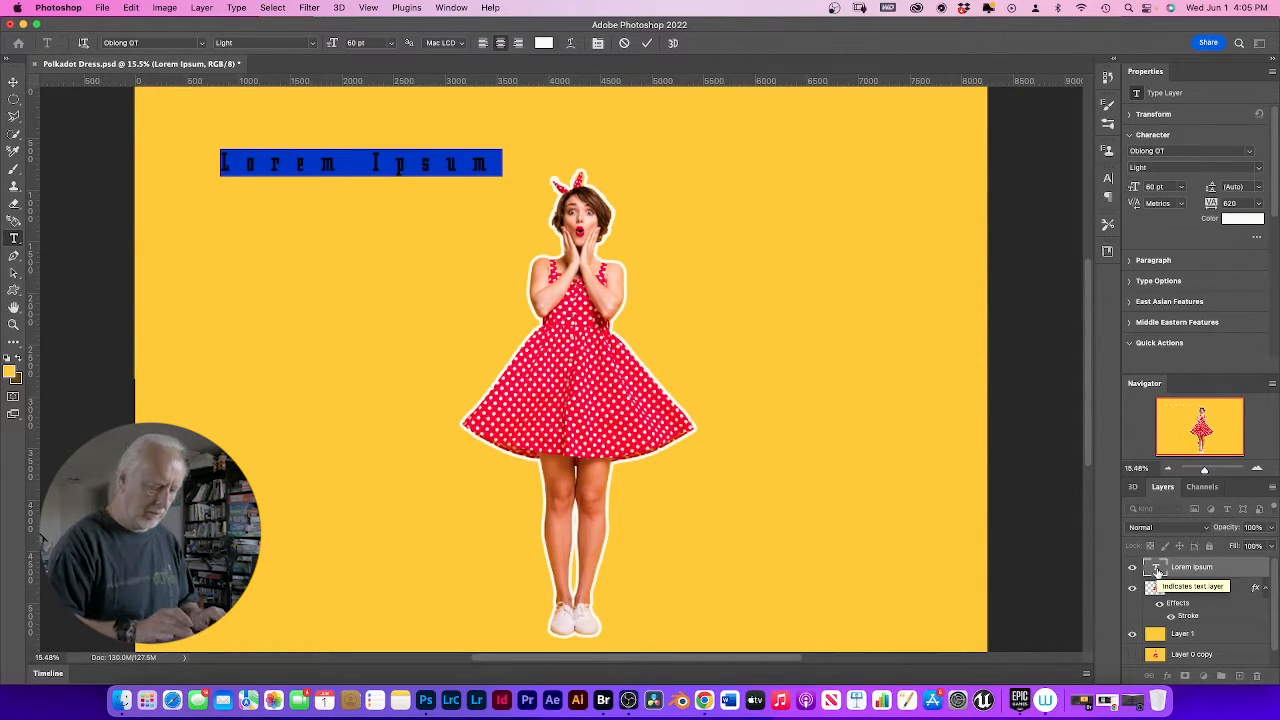
pyautogui.write('How to')
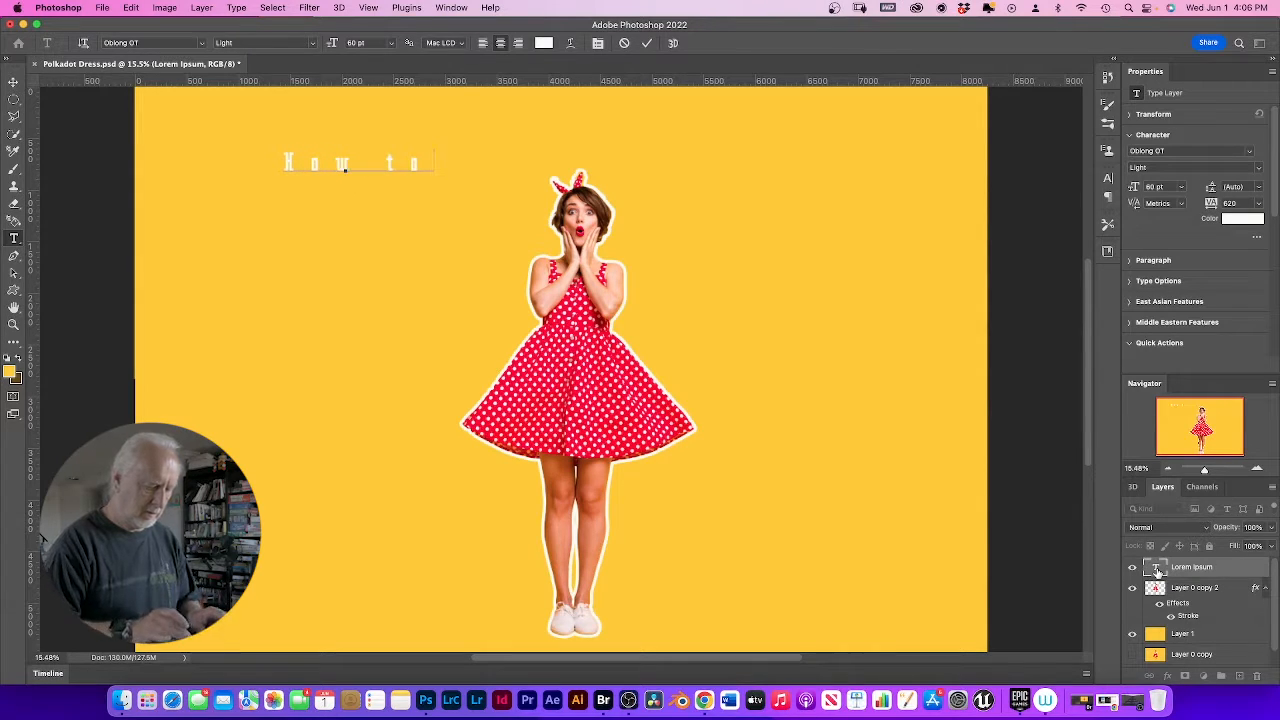
pyautogui.write(' outli')
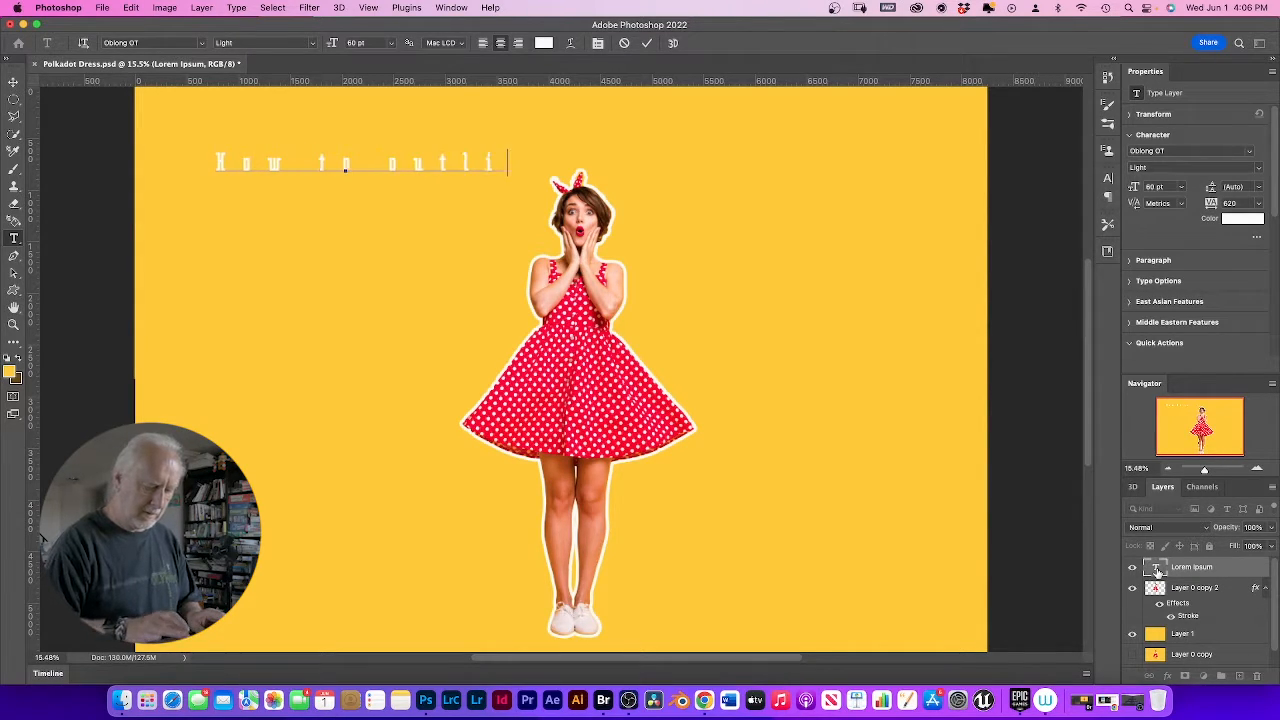
pyautogui.write('ne')
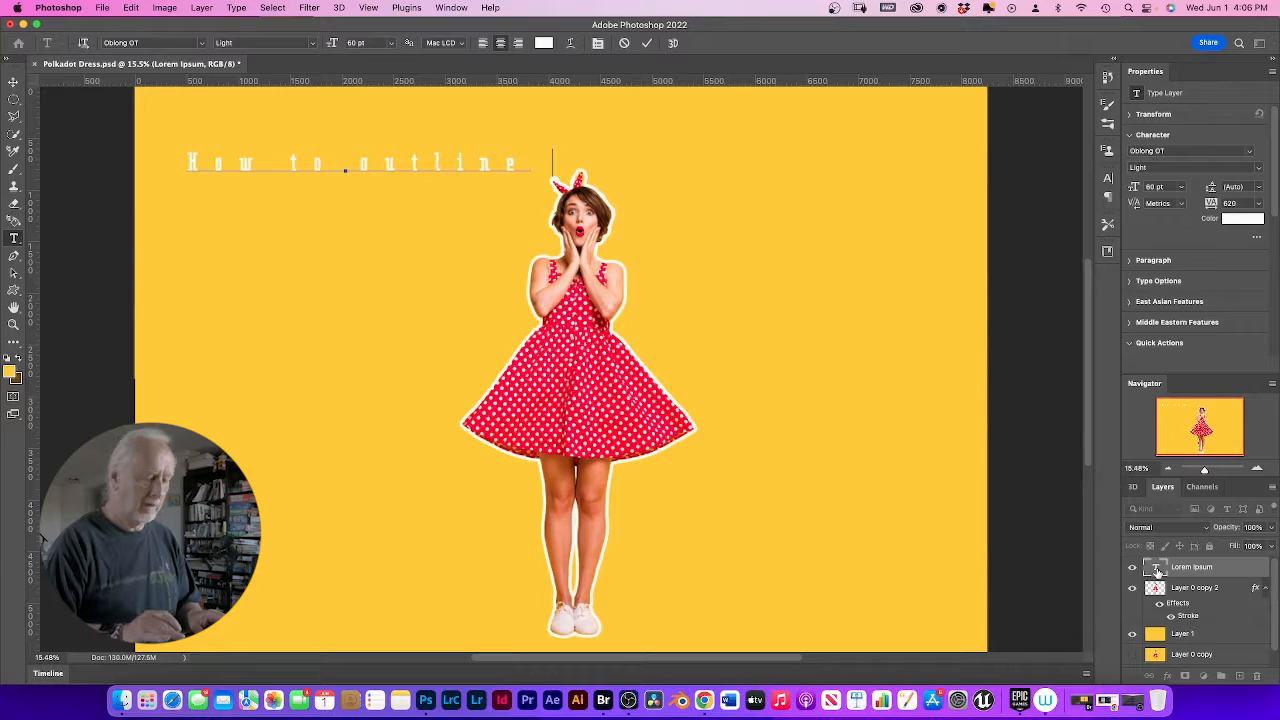
pyautogui.write(' photo')
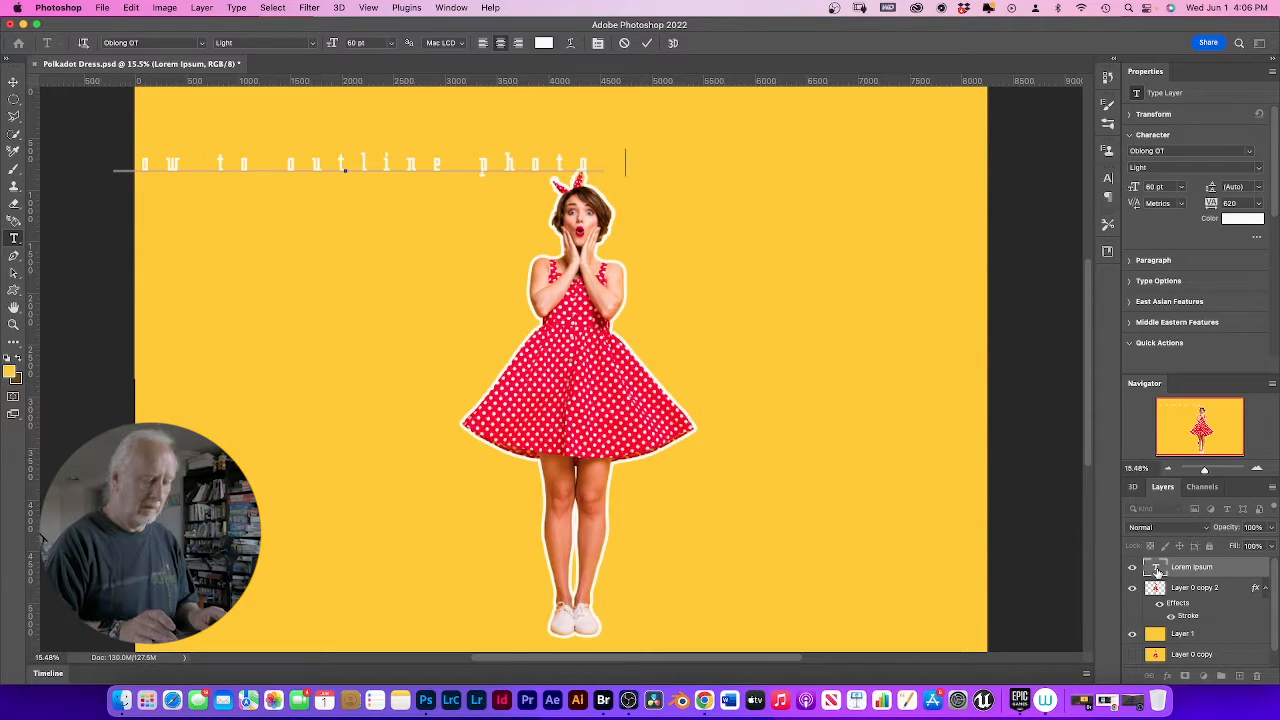
pyautogui.write(' in')
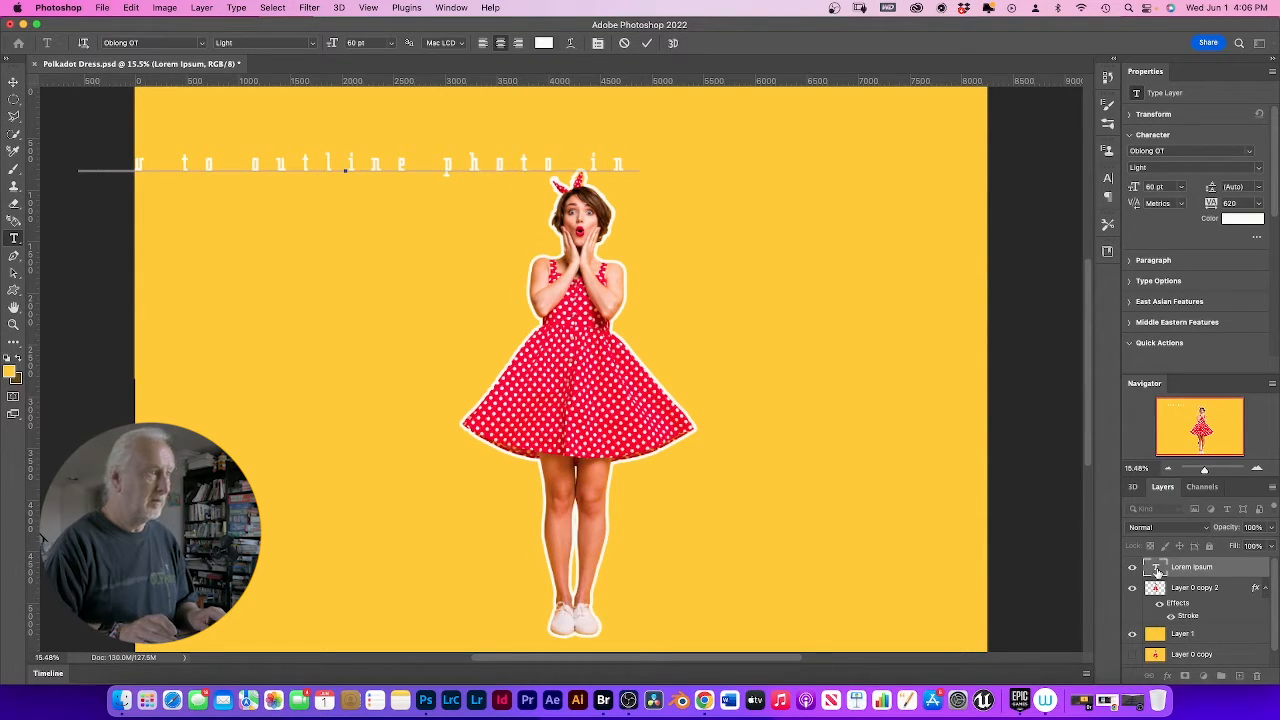
pyautogui.write(' phot')
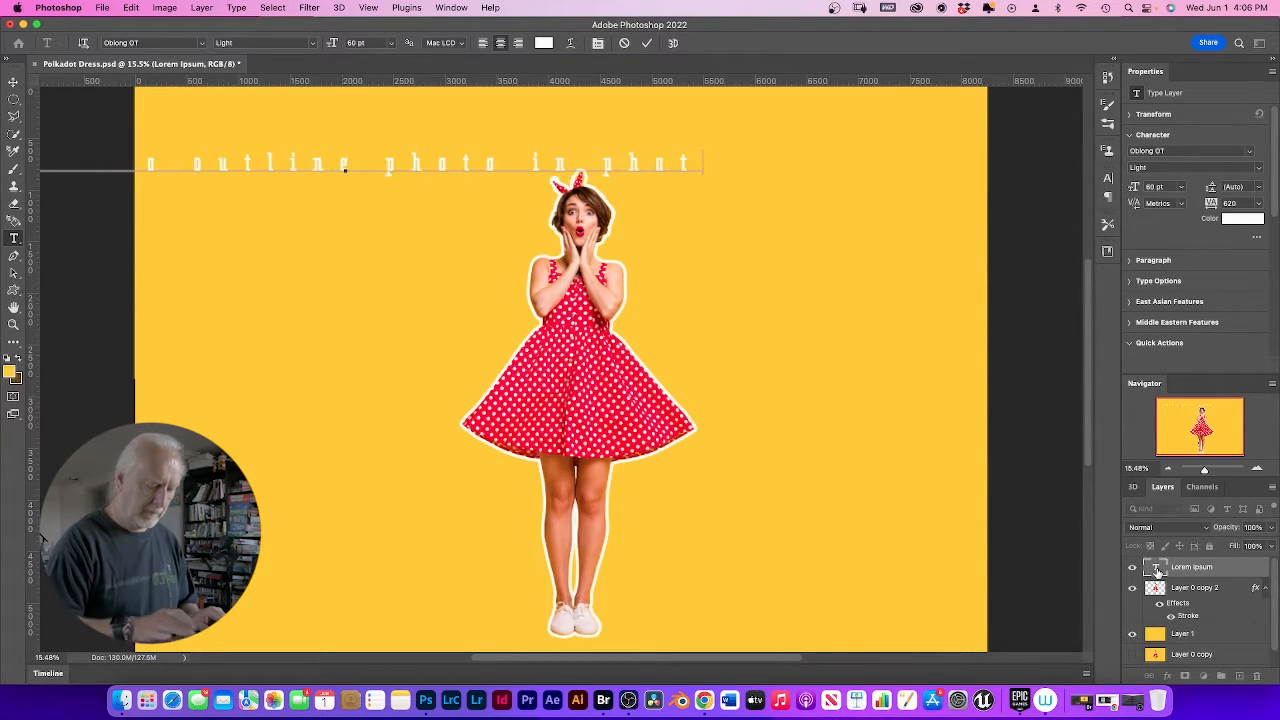
pyautogui.write('oshop')
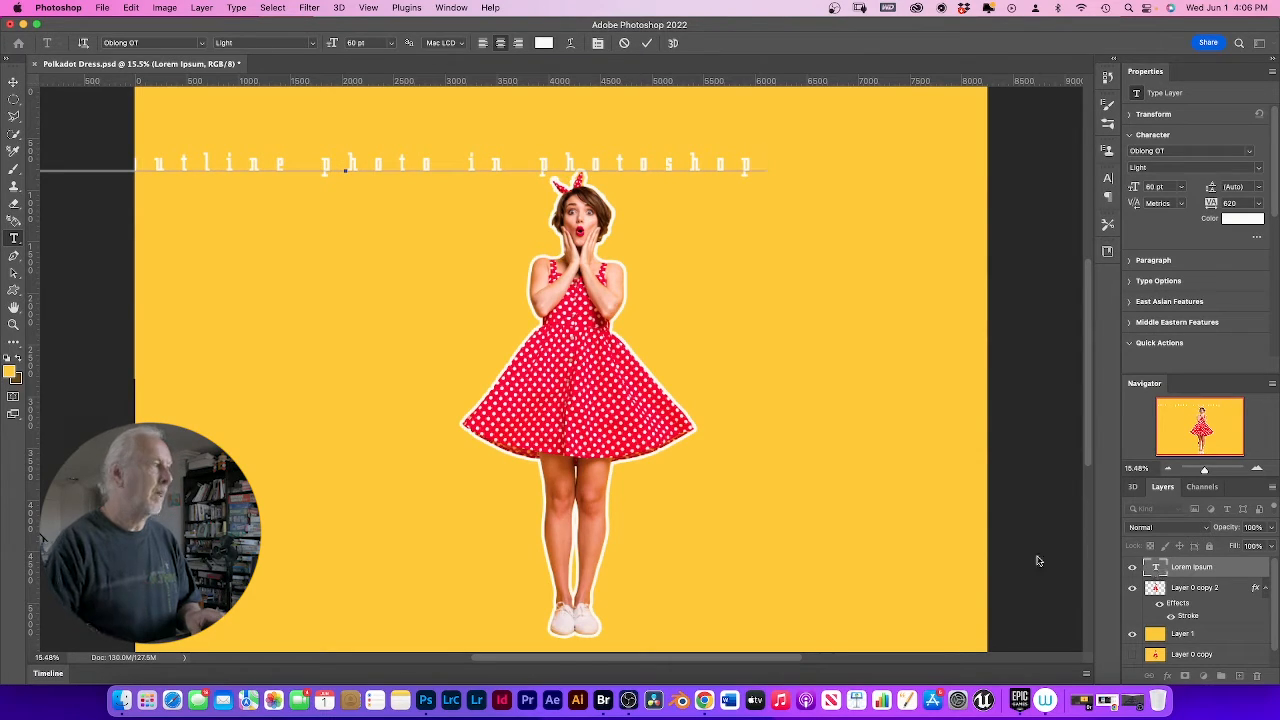
pyautogui.click(14, 82)
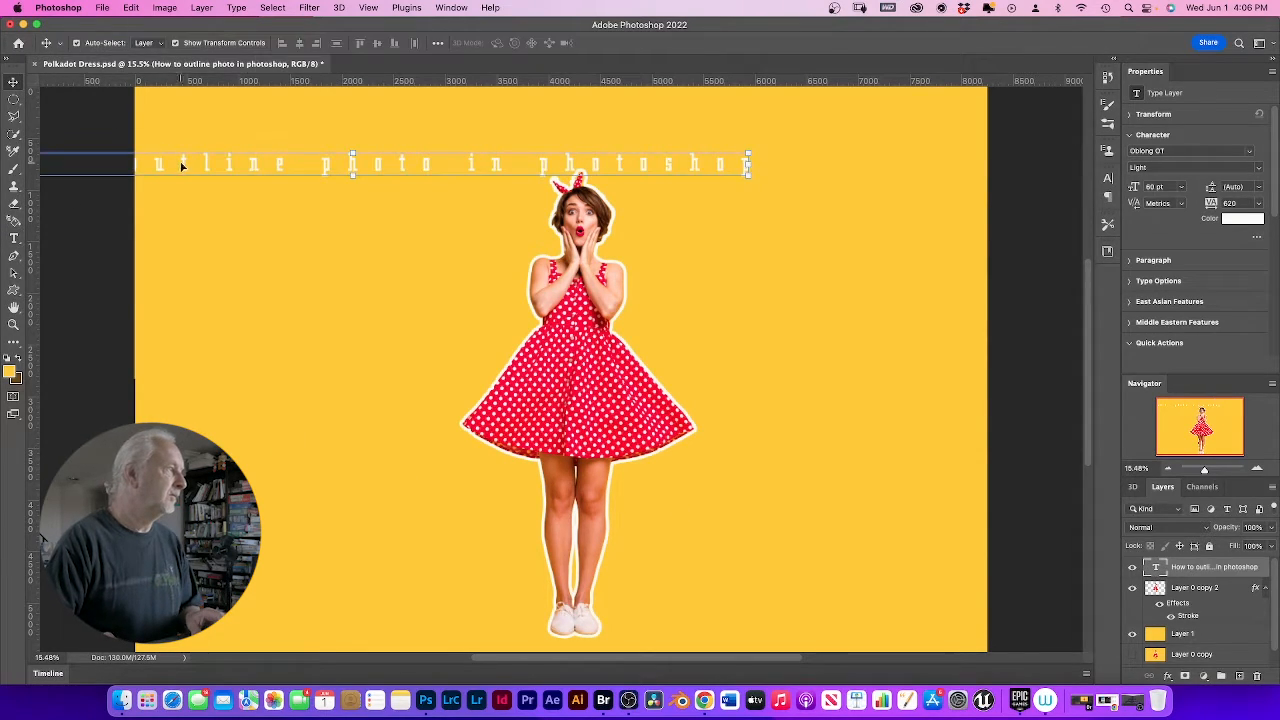
pyautogui.moveTo(185, 167); pyautogui.dragTo(380, 160)
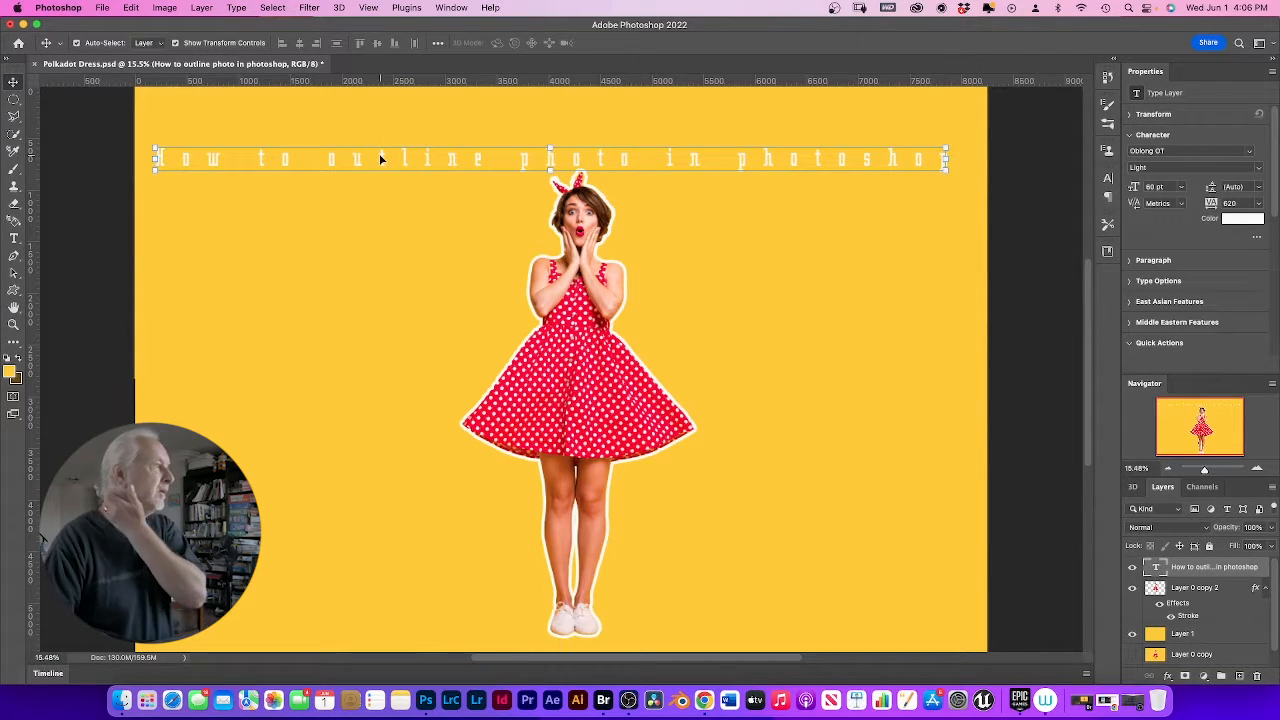
# - Change the font of the whole title to ARB 66 Neon Block JUN-37
pyautogui.doubleClick(1157, 568)
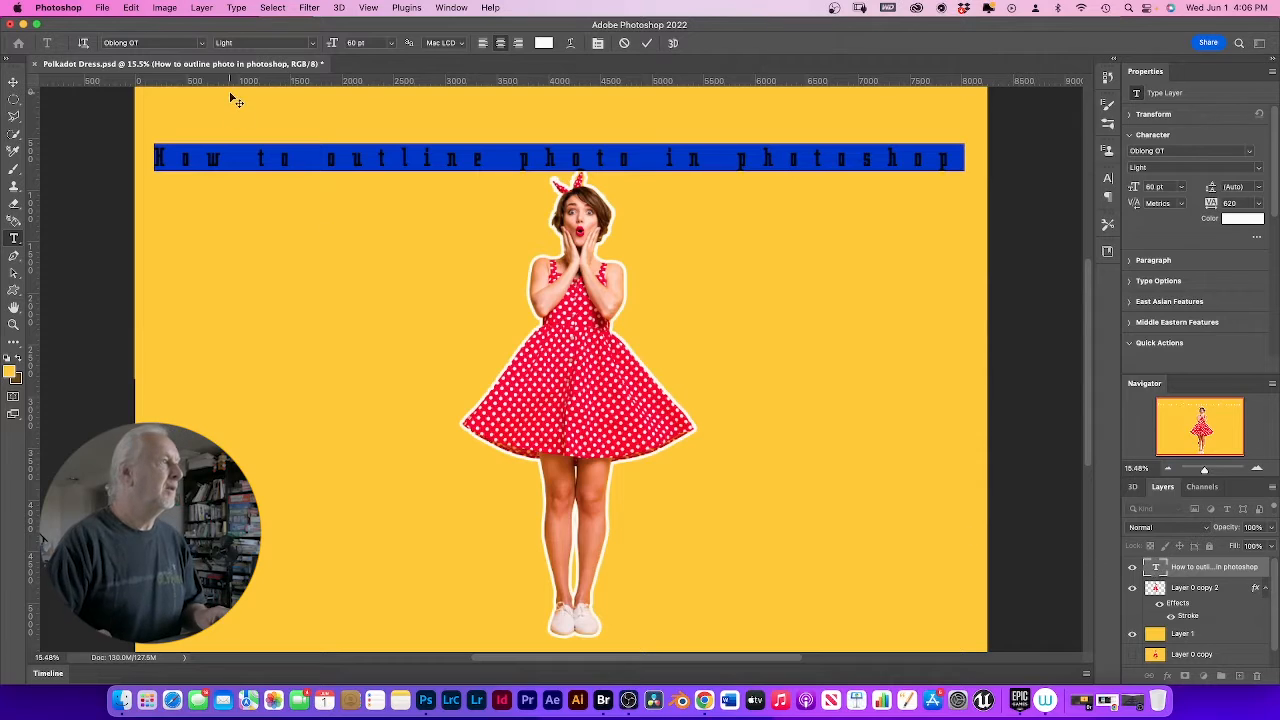
pyautogui.click(201, 44)
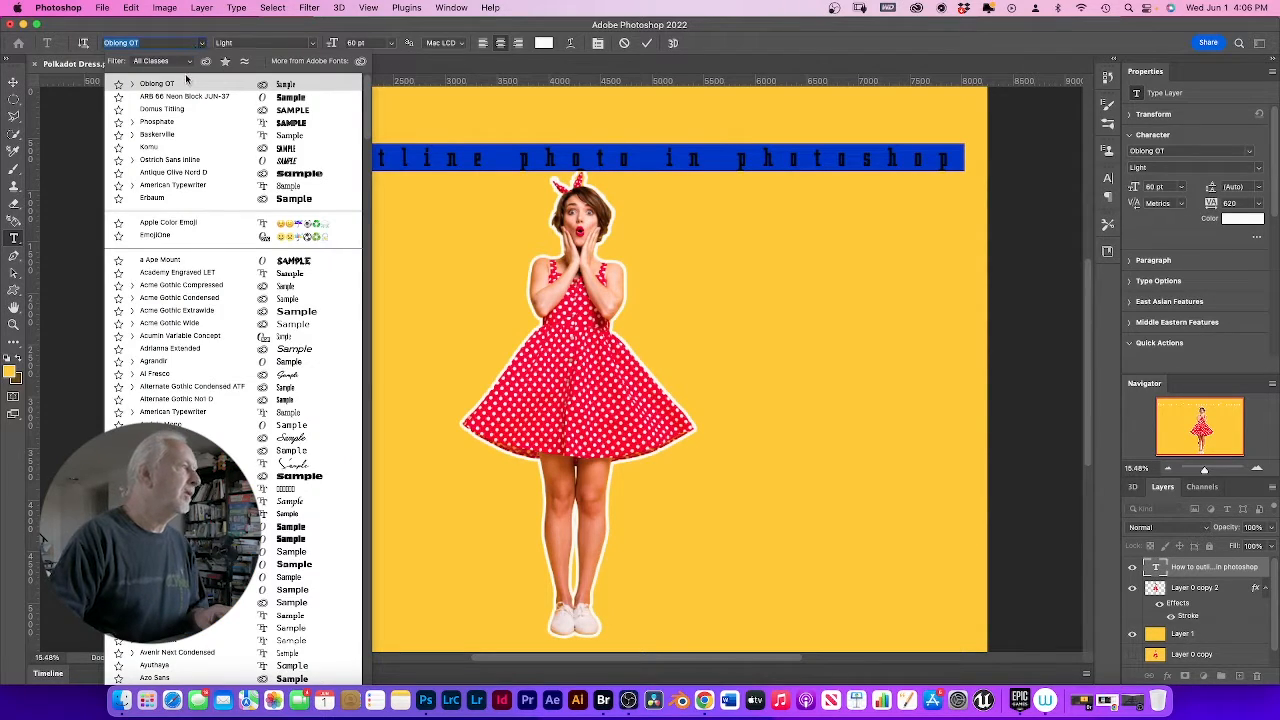
pyautogui.click(190, 96)
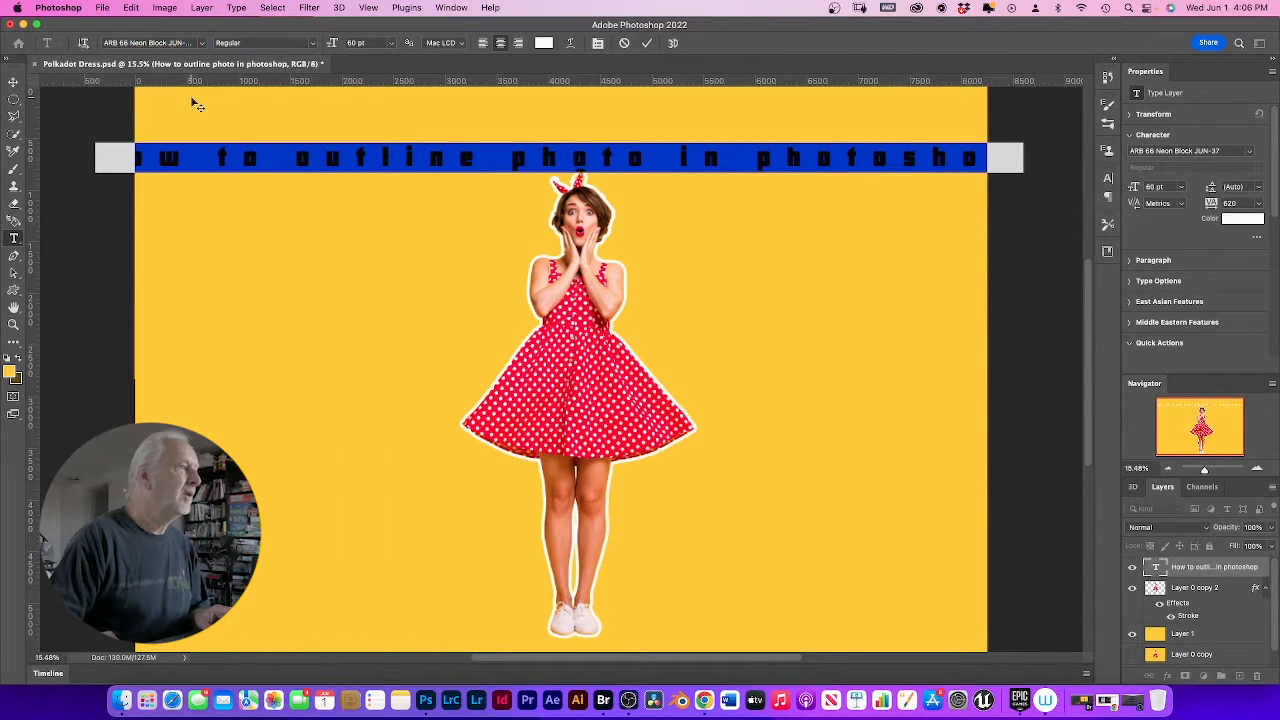
# - Try the title at a font size of 36 pt and set it back to 60 pt
pyautogui.click(394, 44)
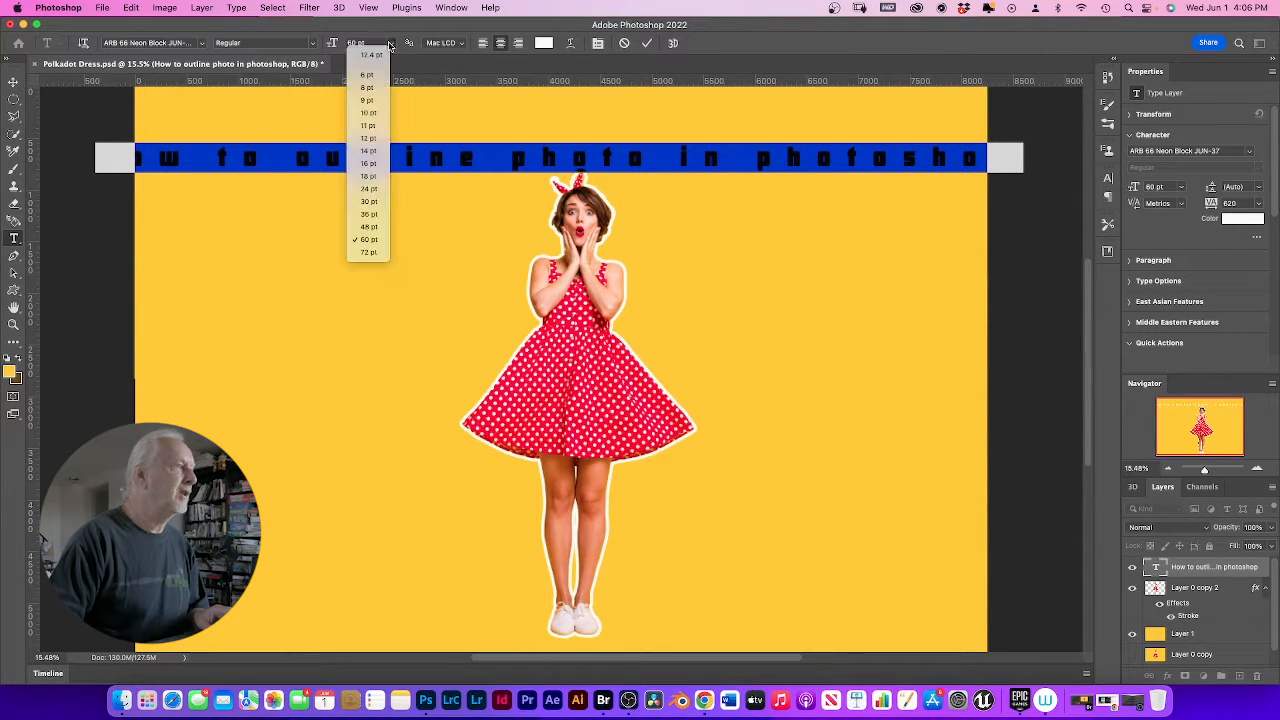
pyautogui.click(373, 215)
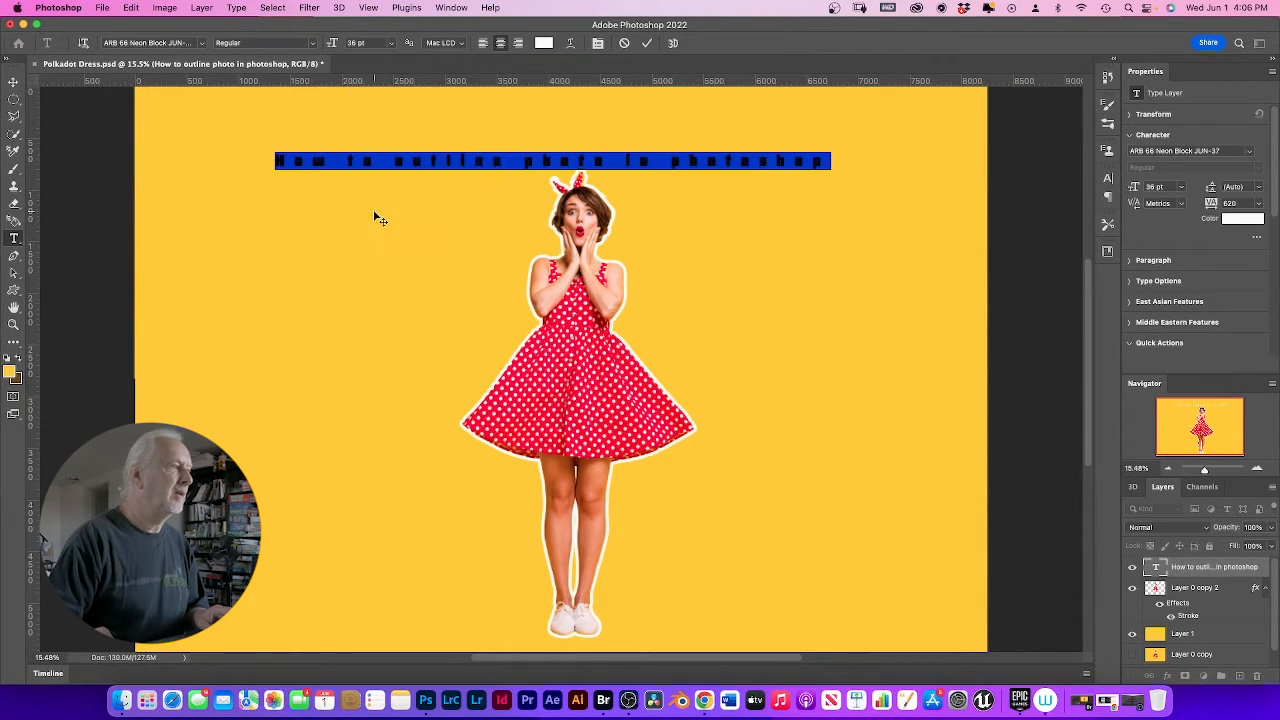
pyautogui.click(392, 44)
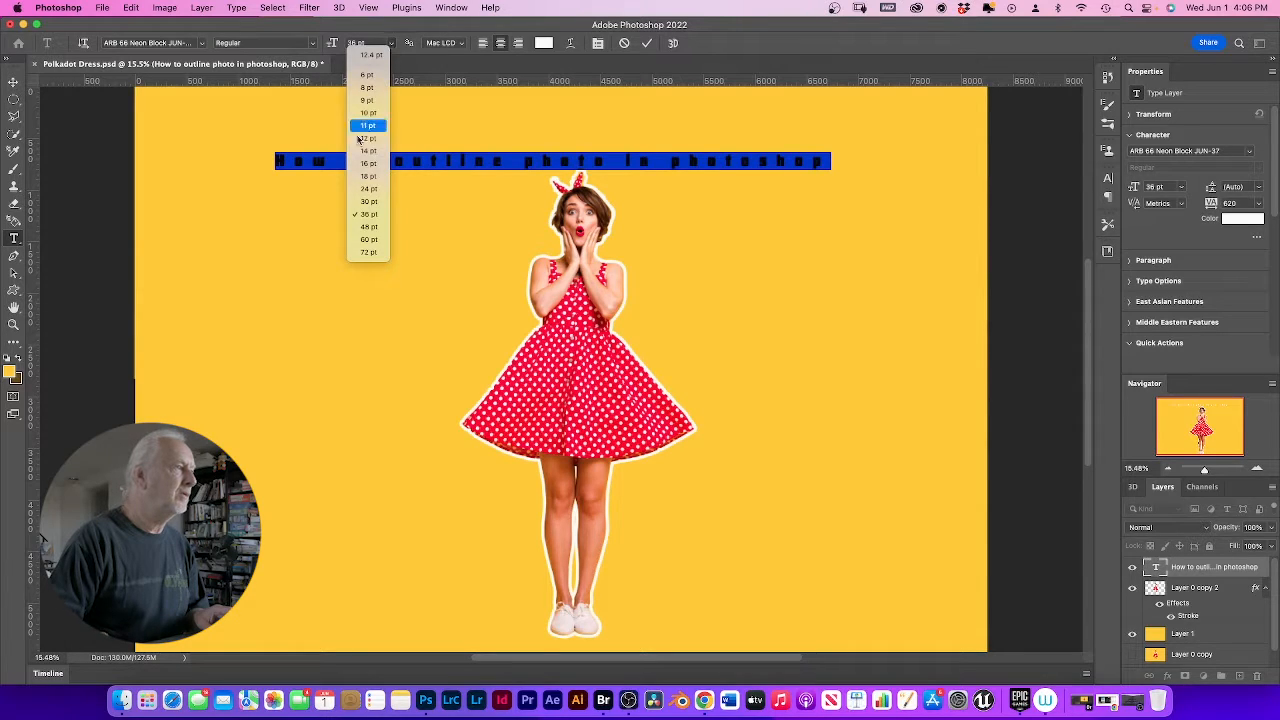
pyautogui.click(362, 239)
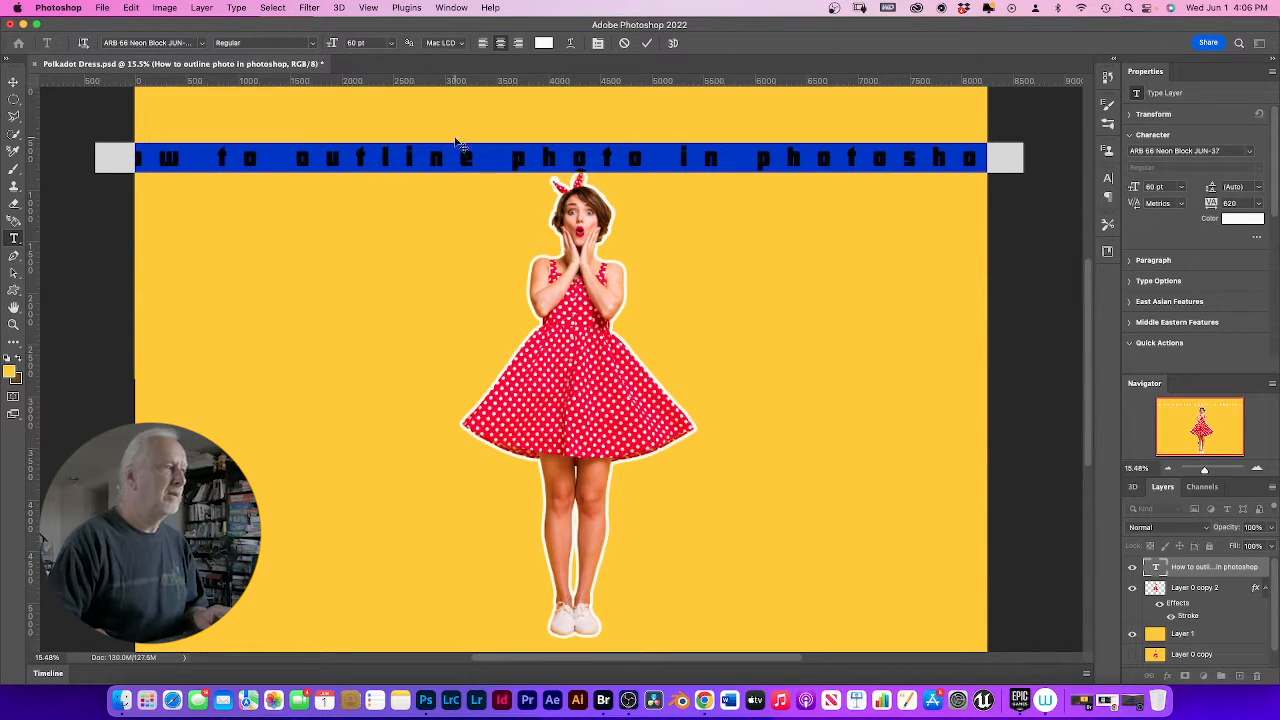
# - Break the title into two lines before "photo" and move it up so it sits clear above the woman's head
pyautogui.click(512, 157)
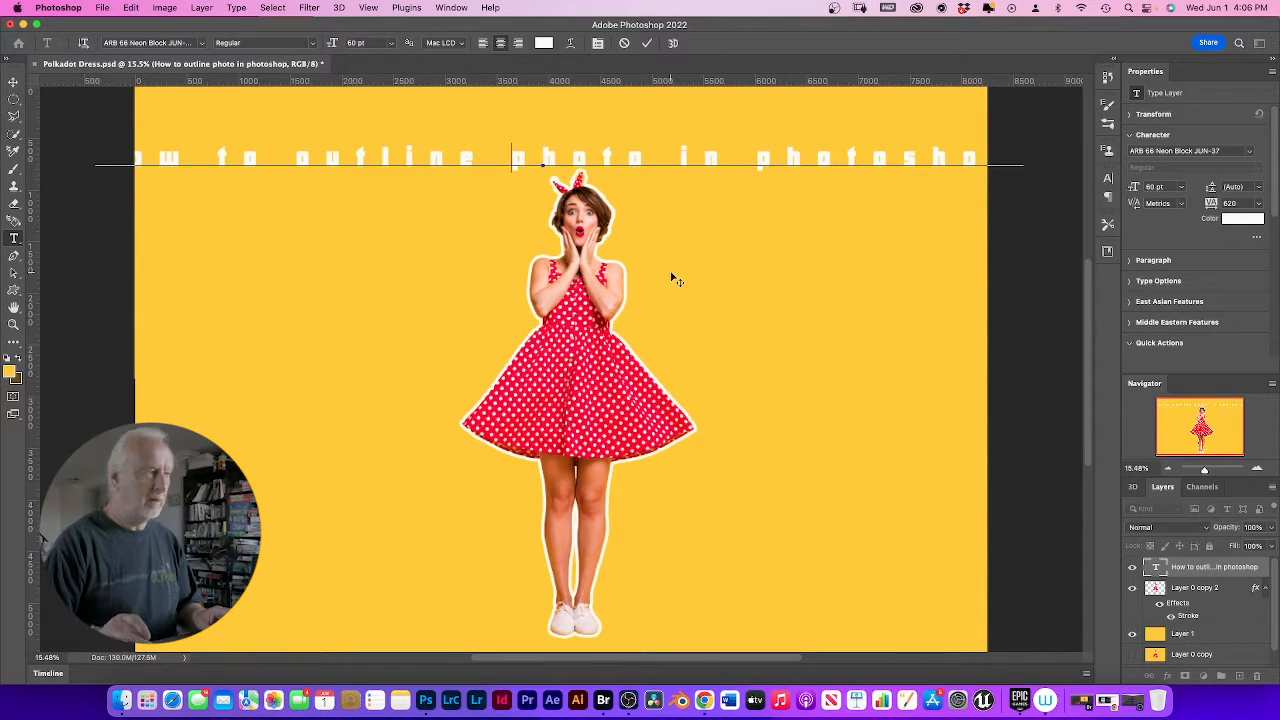
pyautogui.press('super+0')
pyautogui.click(13, 82)
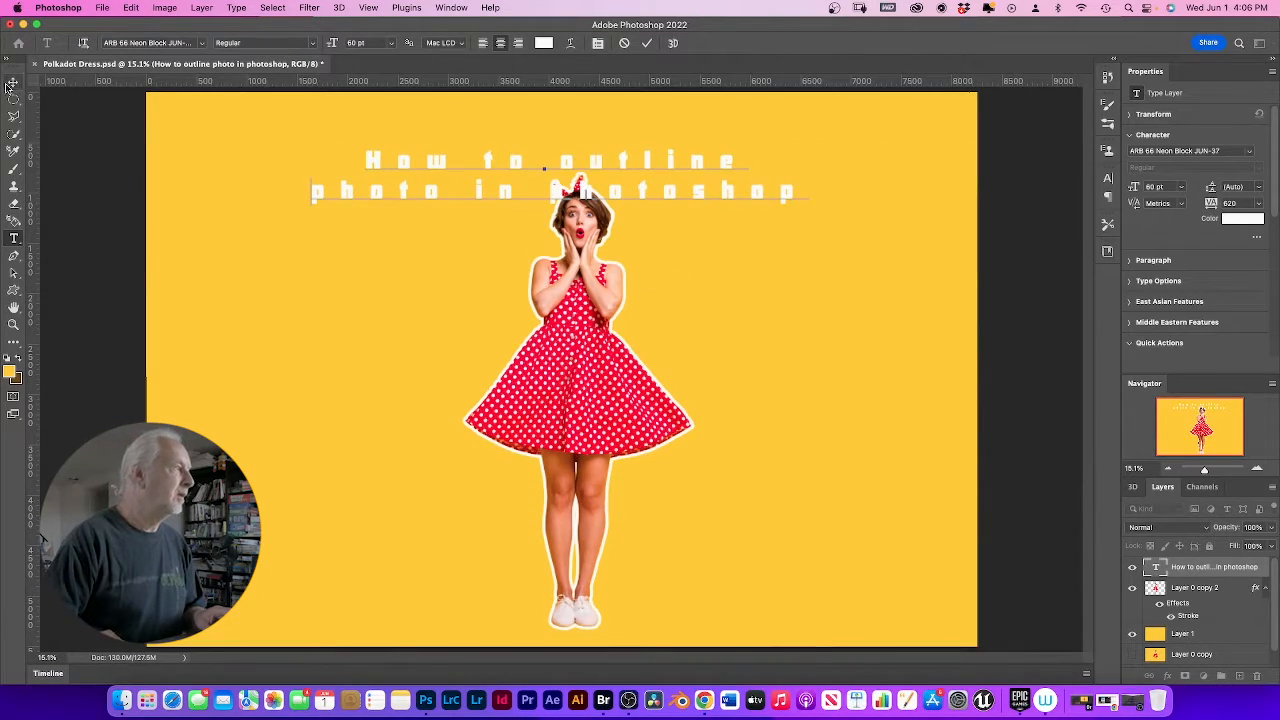
pyautogui.moveTo(493, 175); pyautogui.dragTo(528, 141)
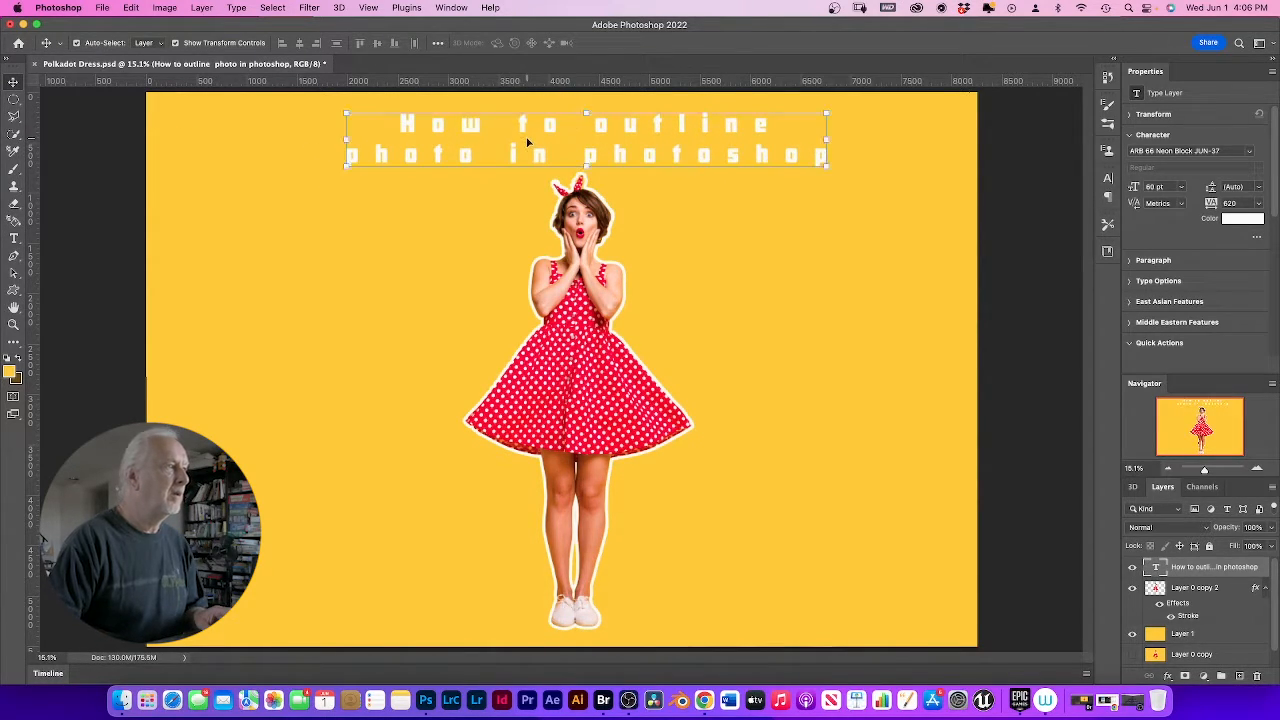
# - Add a Stroke effect to the title layer, coloured near-black (#020202) and about 18 px in size
pyautogui.click(1167, 677)
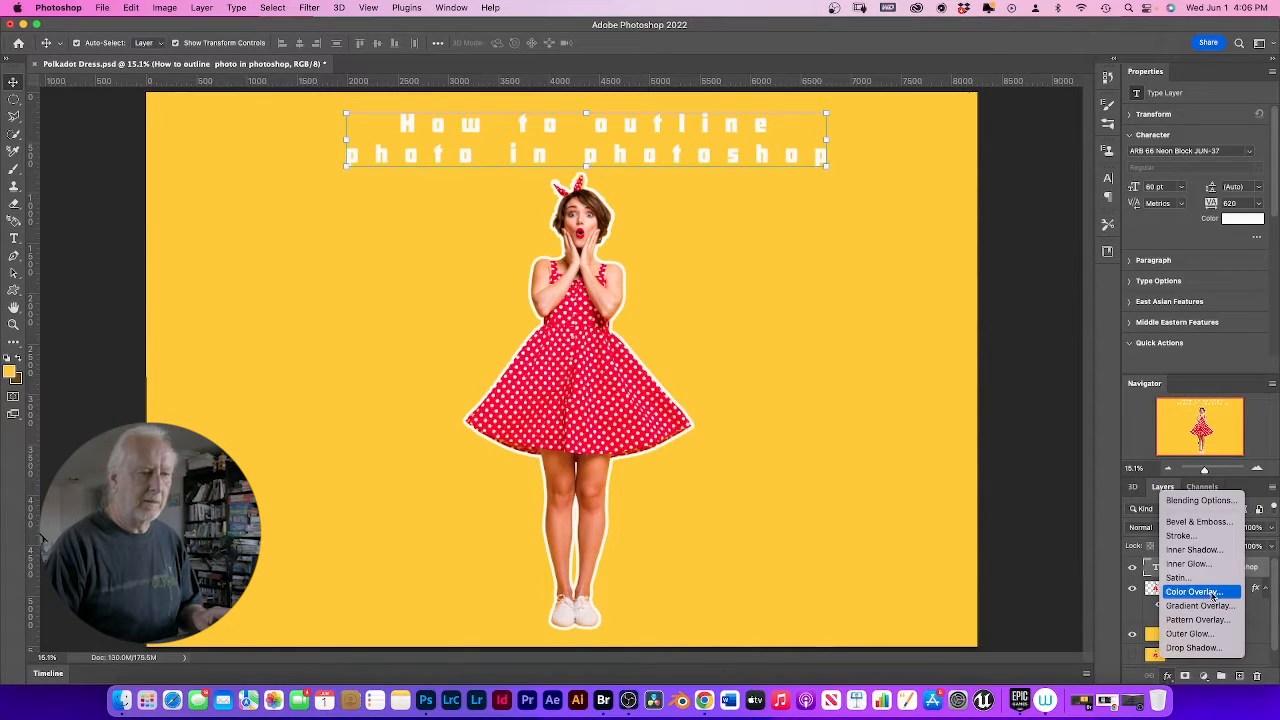
pyautogui.click(1186, 536)
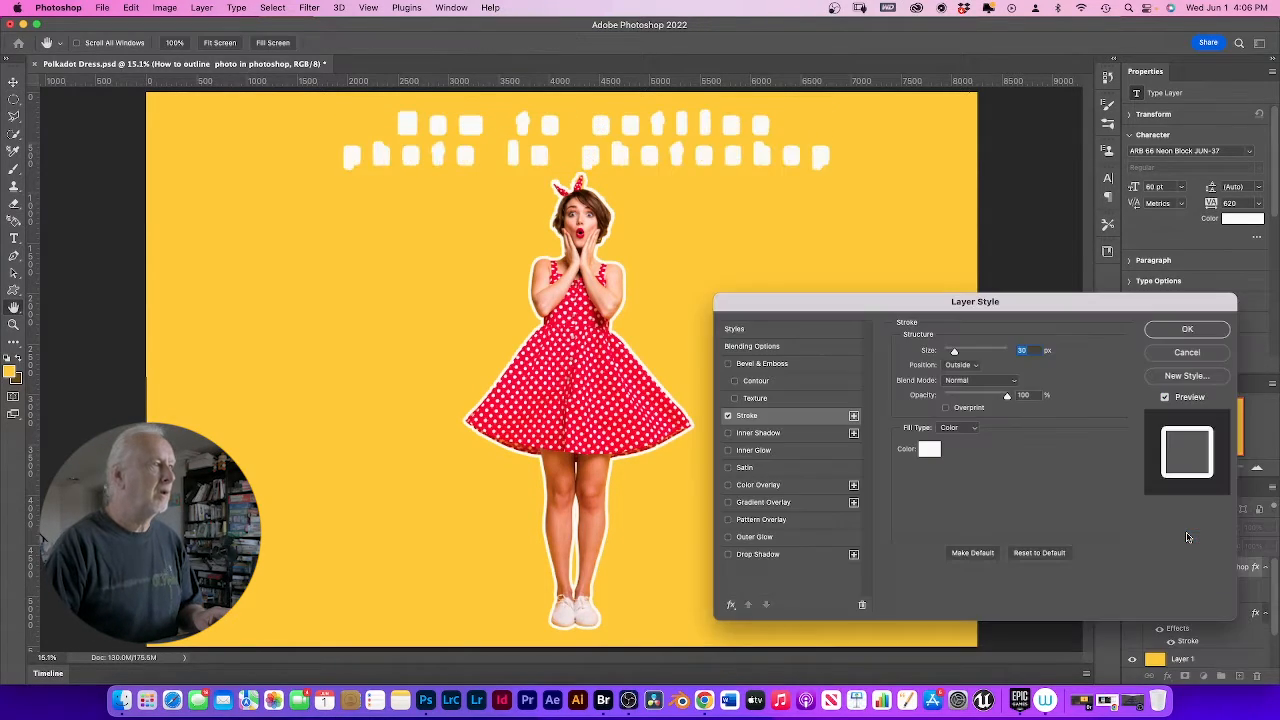
pyautogui.click(928, 450)
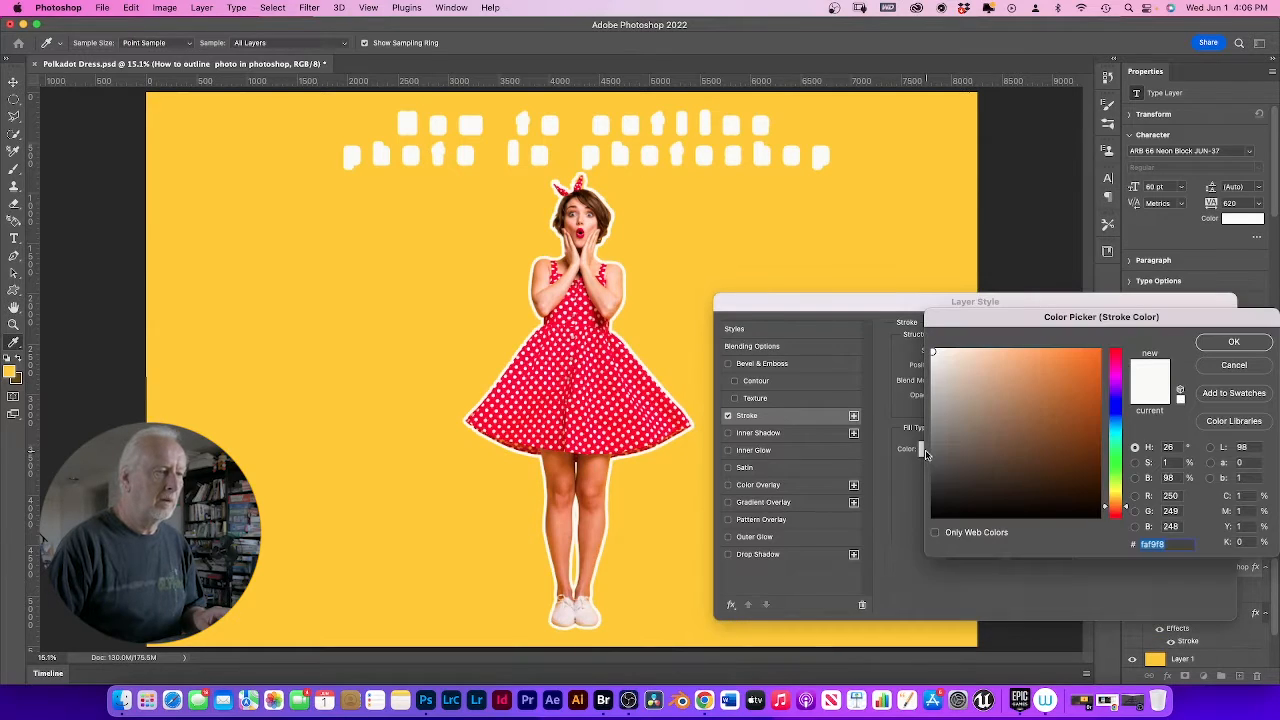
pyautogui.click(933, 515)
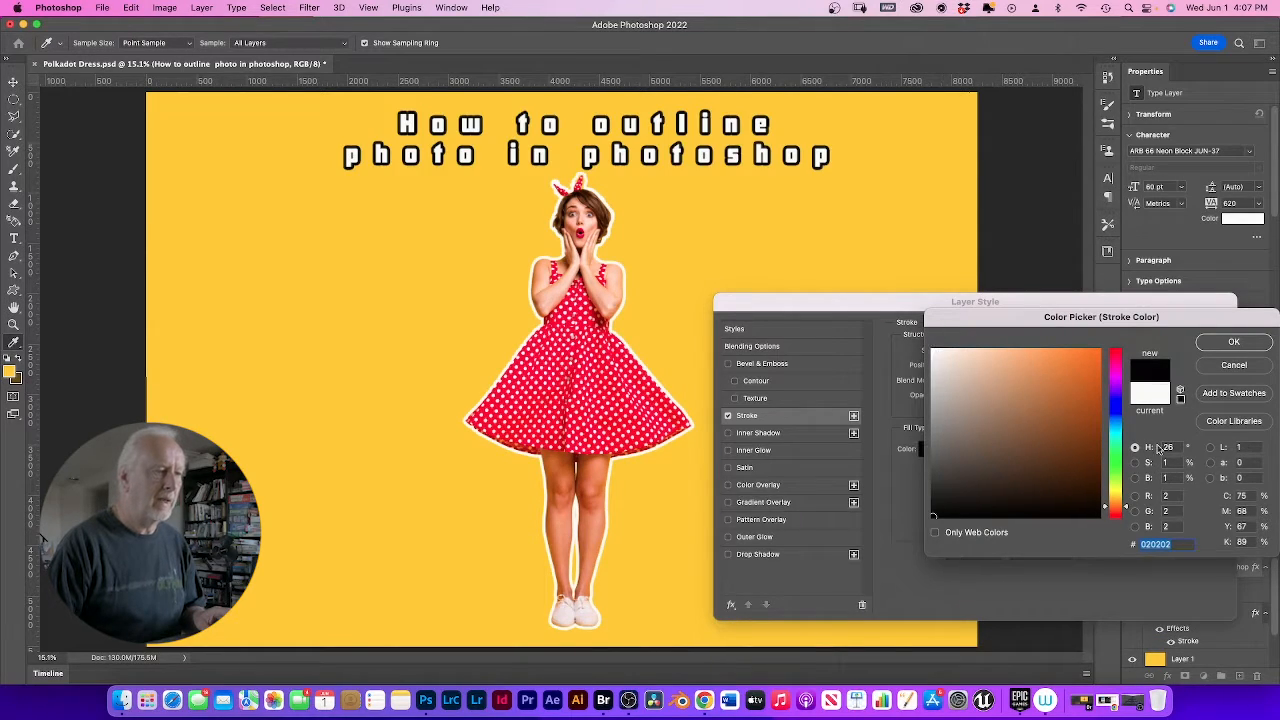
pyautogui.click(1216, 345)
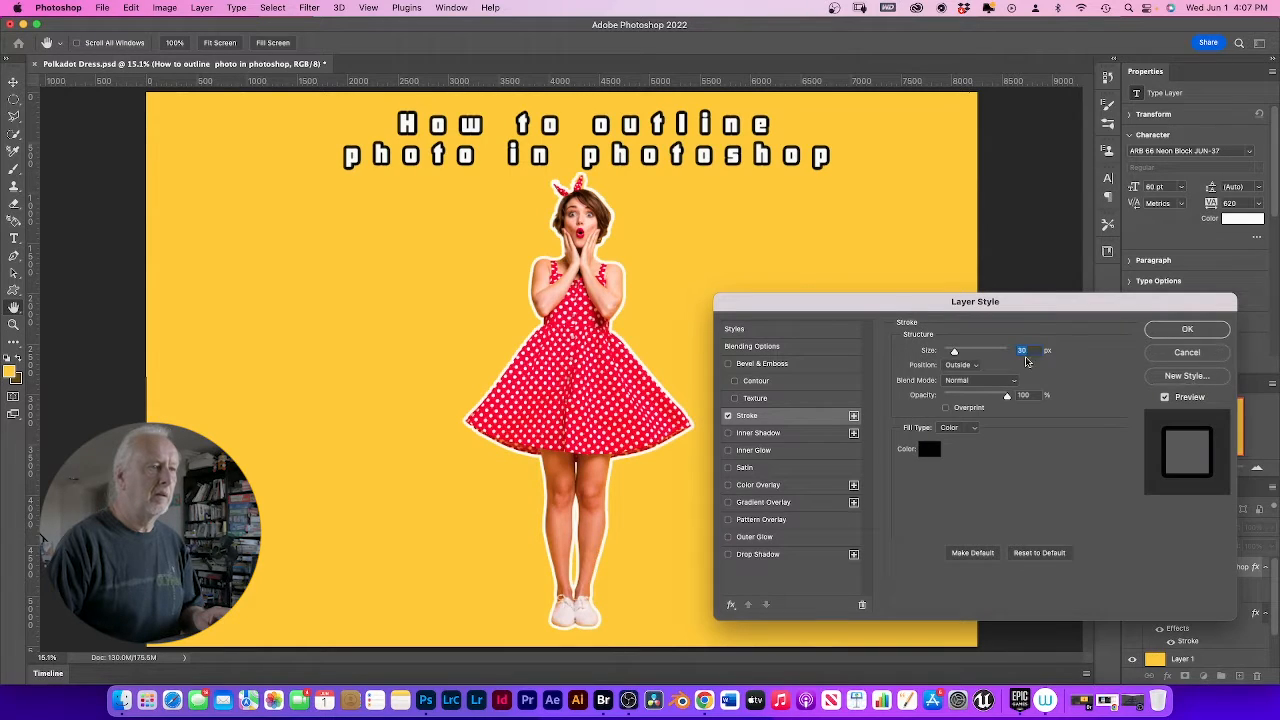
pyautogui.moveTo(953, 352); pyautogui.dragTo(953, 355)
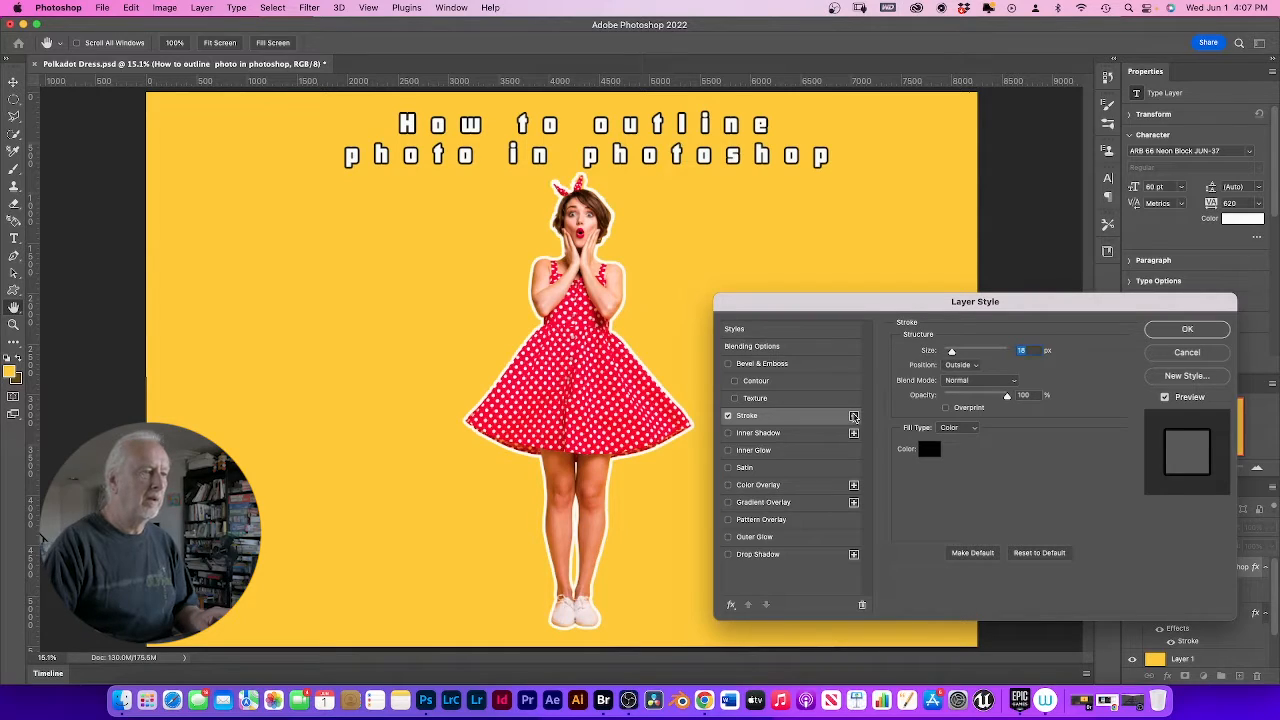
# - Add a second stroke beneath the title's black one, coloured orange-red (#fb5604) and 32 px in size, and apply the layer style
pyautogui.click(854, 416)
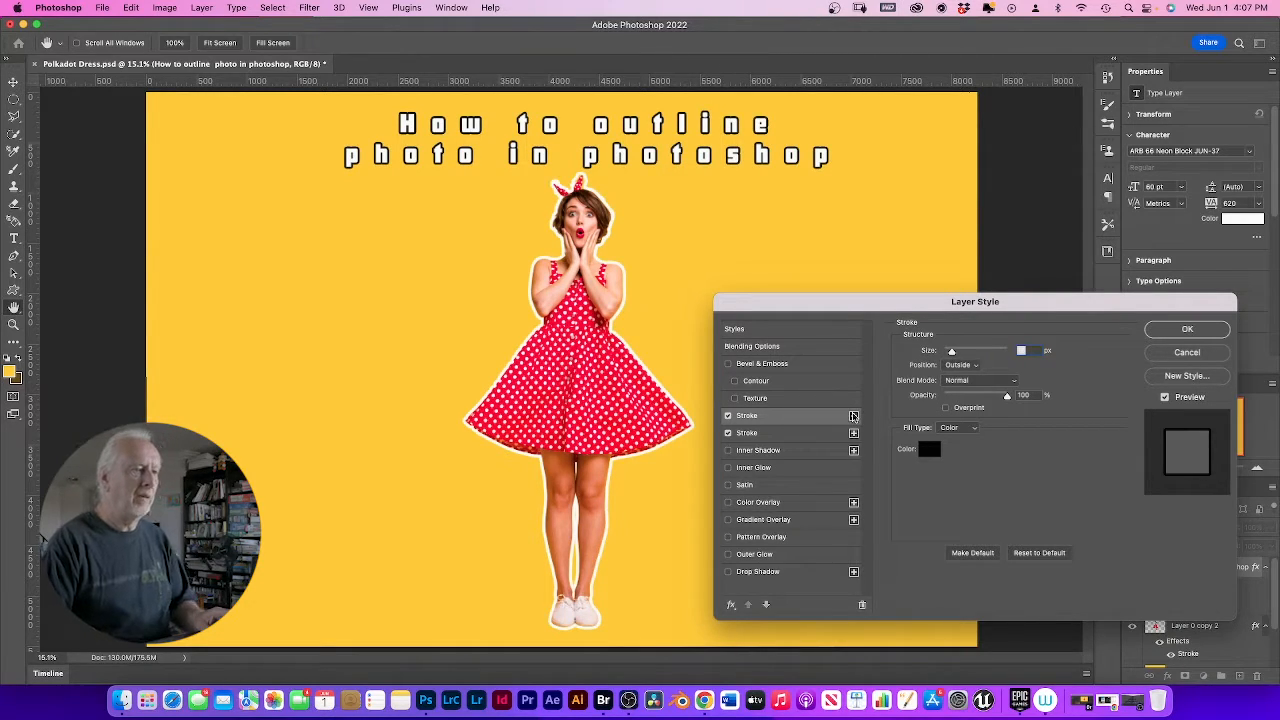
pyautogui.click(820, 435)
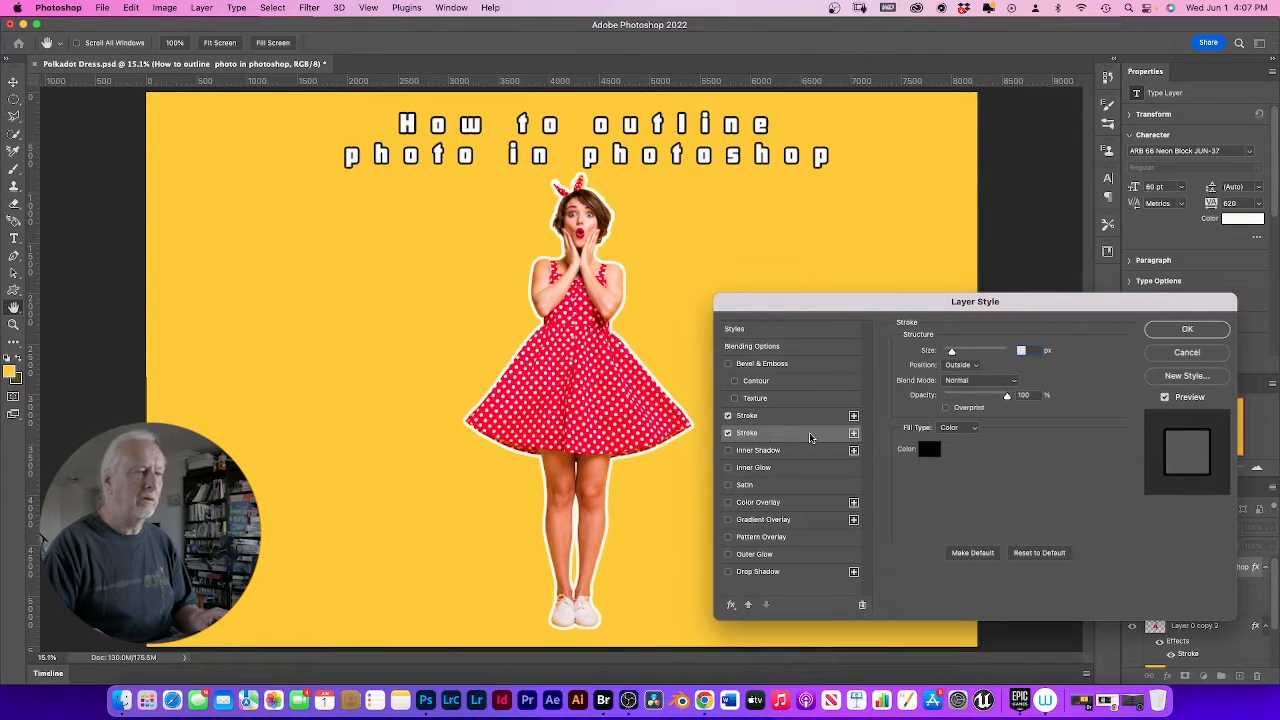
pyautogui.click(926, 450)
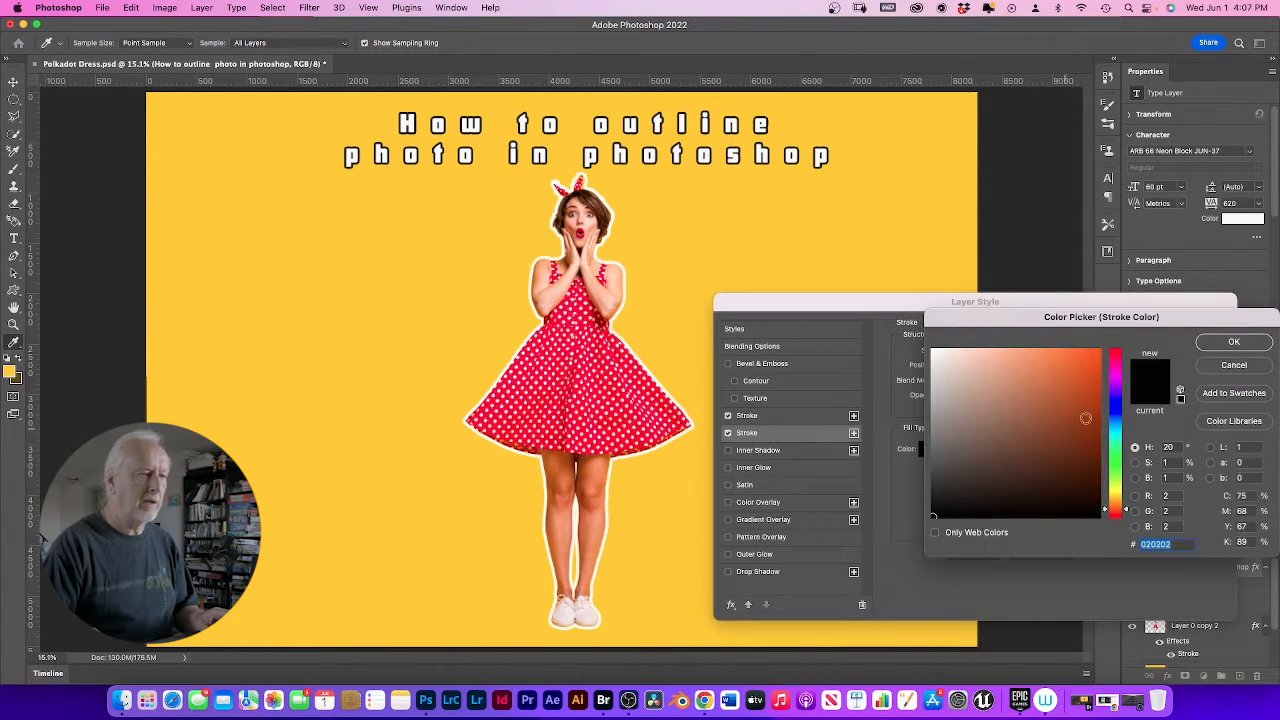
pyautogui.click(1098, 351)
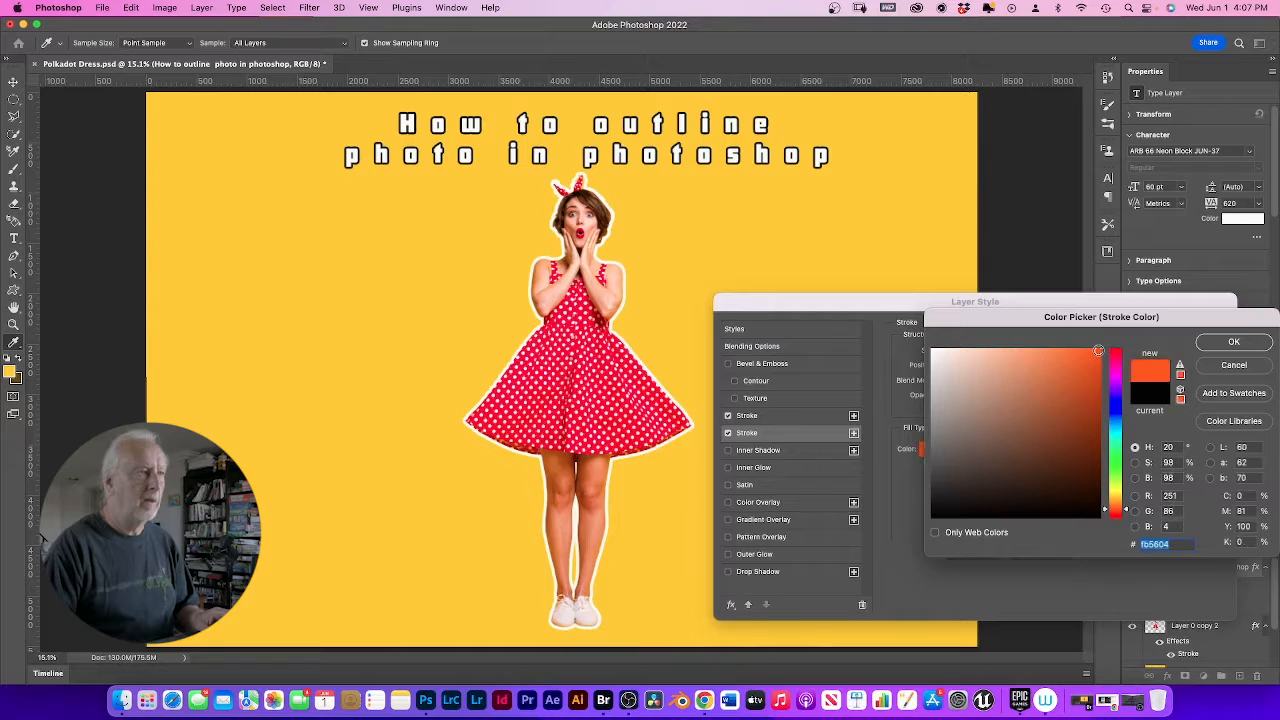
pyautogui.click(1222, 346)
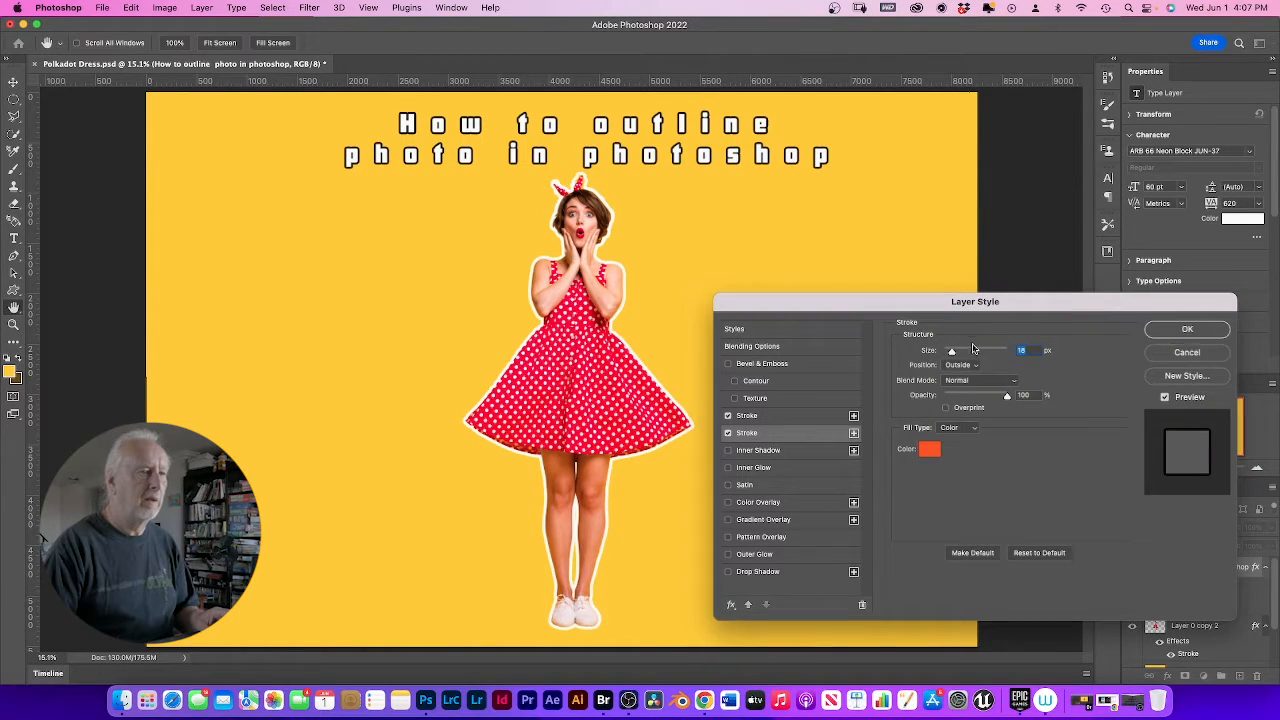
pyautogui.moveTo(951, 352); pyautogui.dragTo(956, 355)
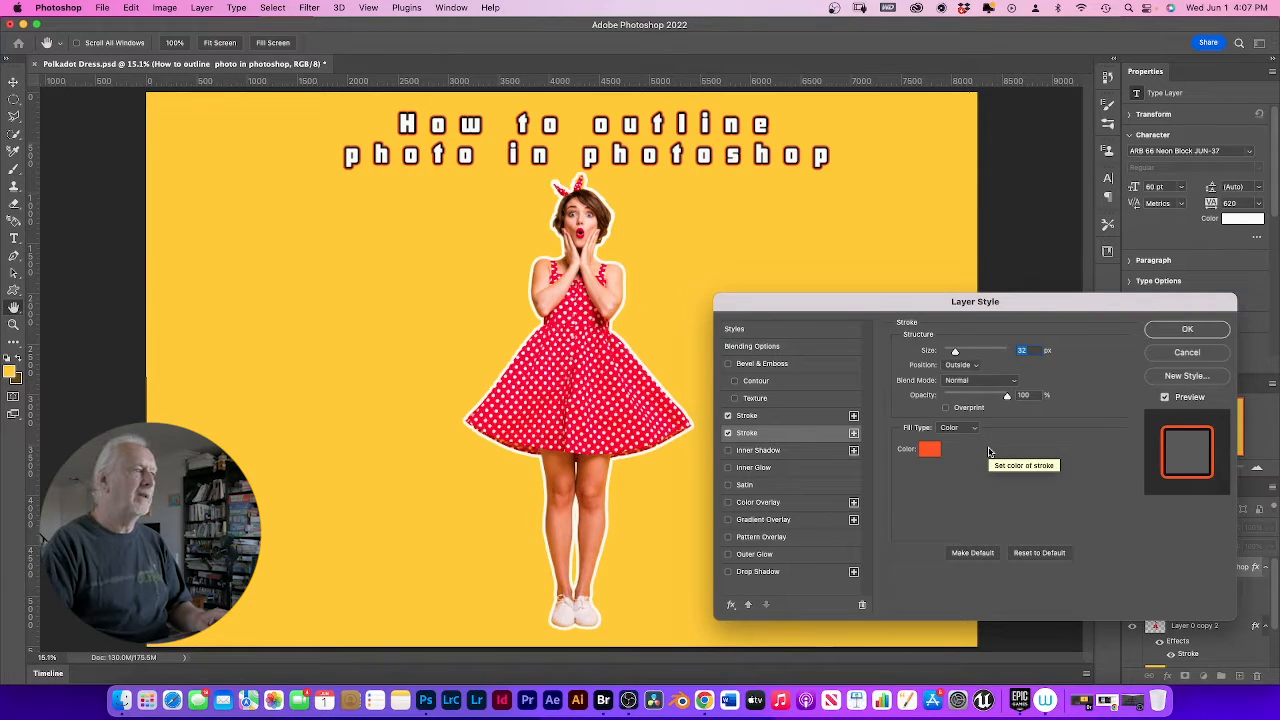
pyautogui.click(1190, 330)
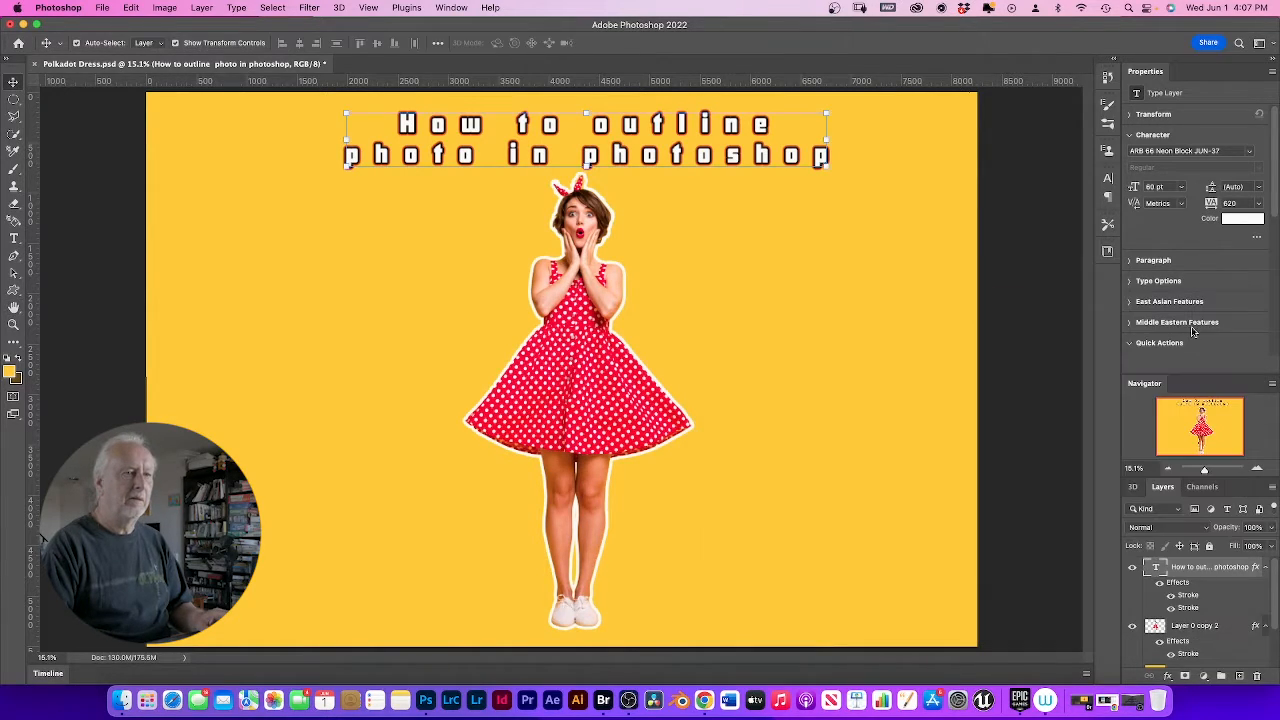